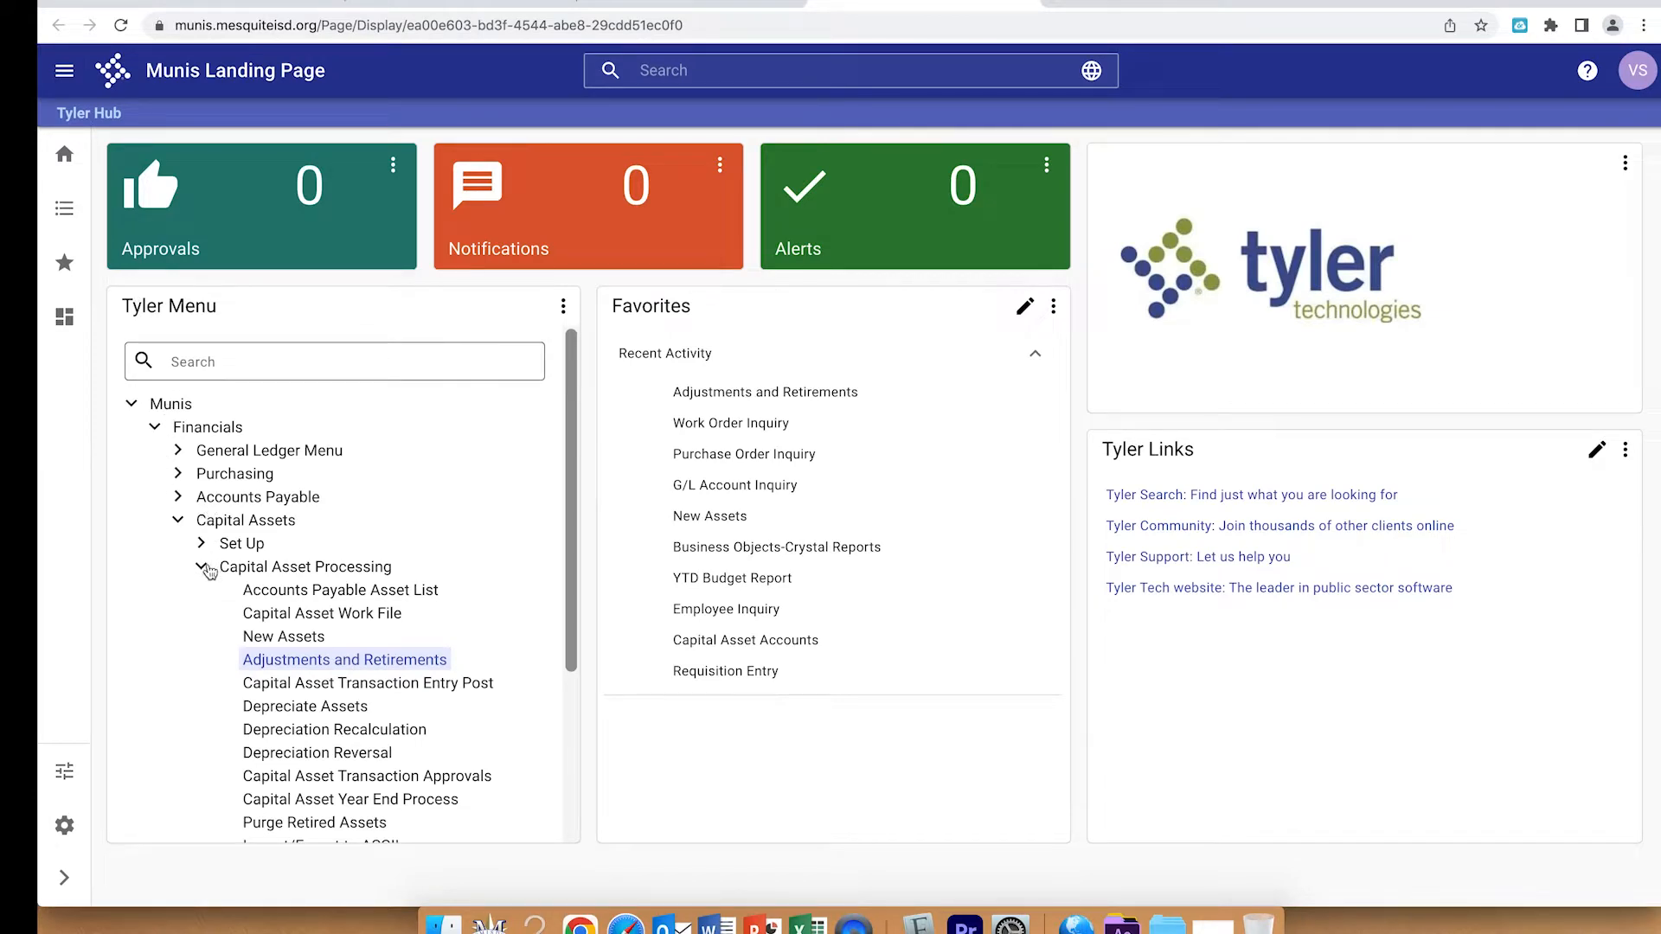
- Collapse the Capital Asset Processing, Capital Assets and Financials branches of the Tyler Menu
click(203, 566)
click(192, 525)
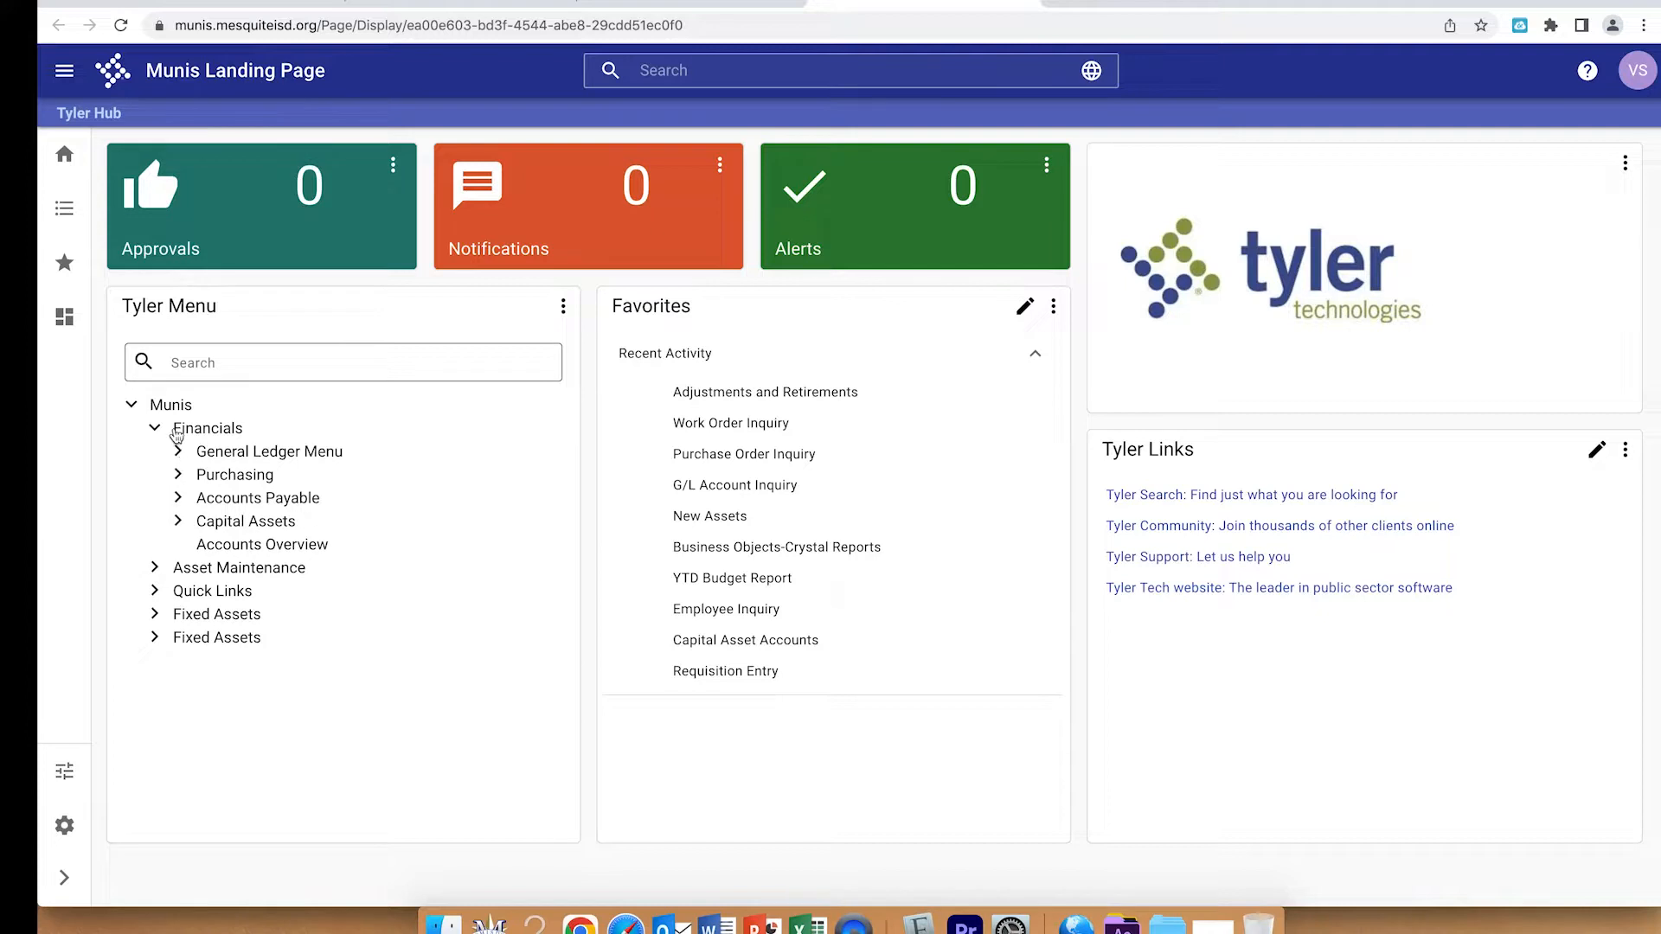
click(179, 432)
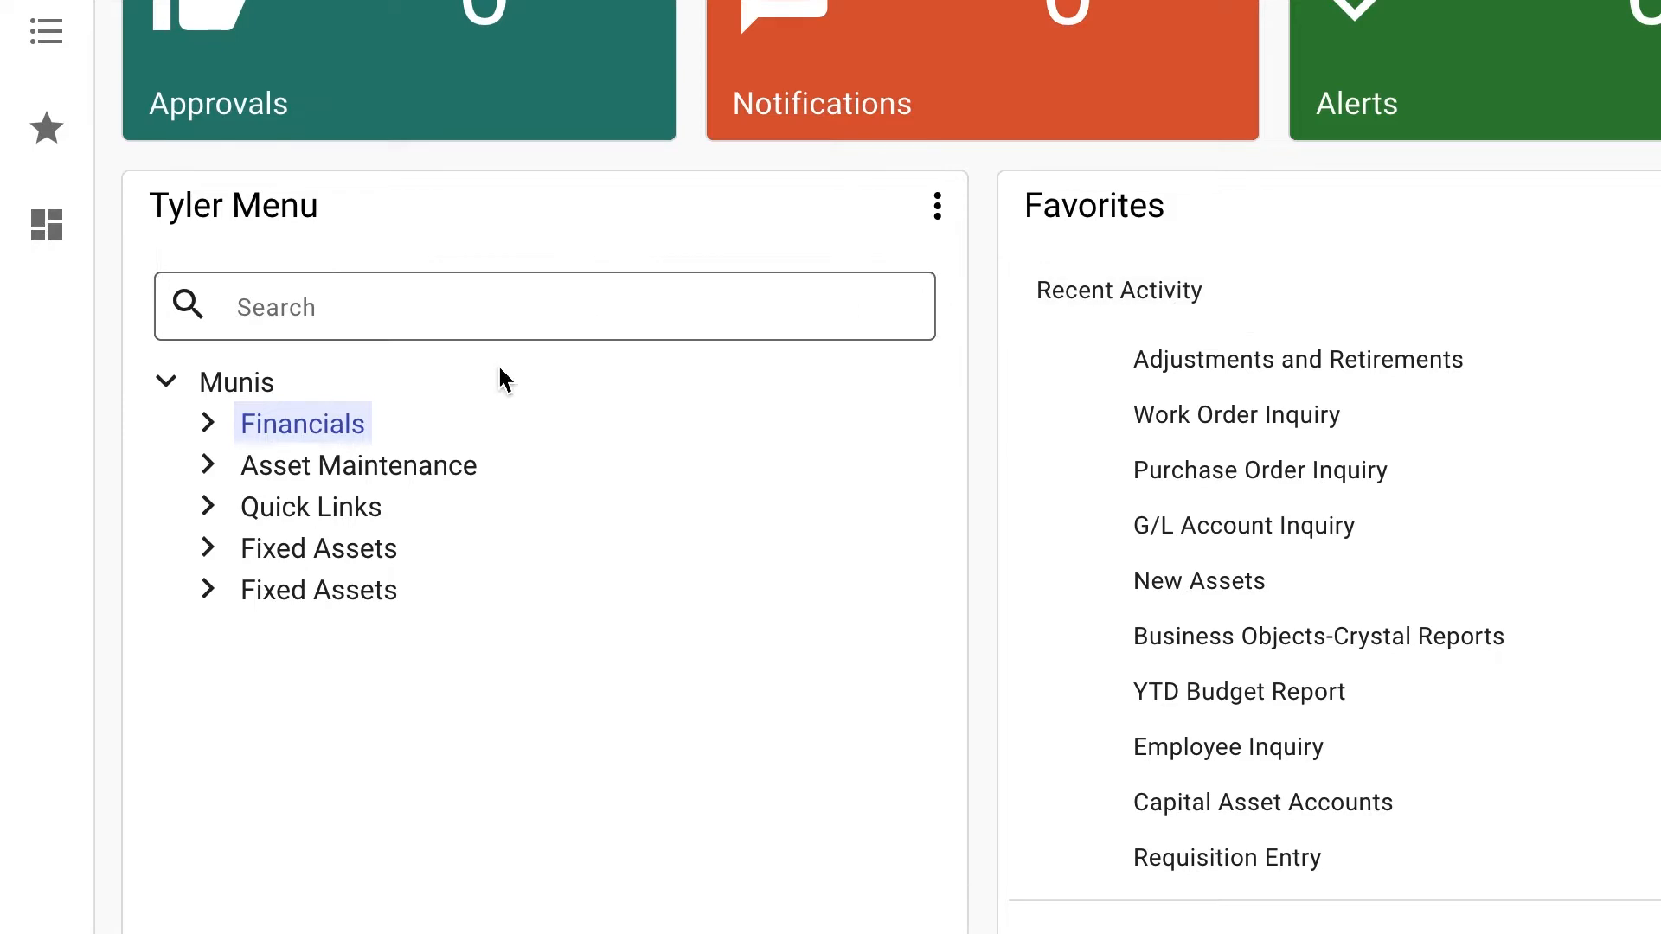
- Open the Adjustments and Retirements program from Capital Asset Processing within Financials and Capital Assets
click(340, 426)
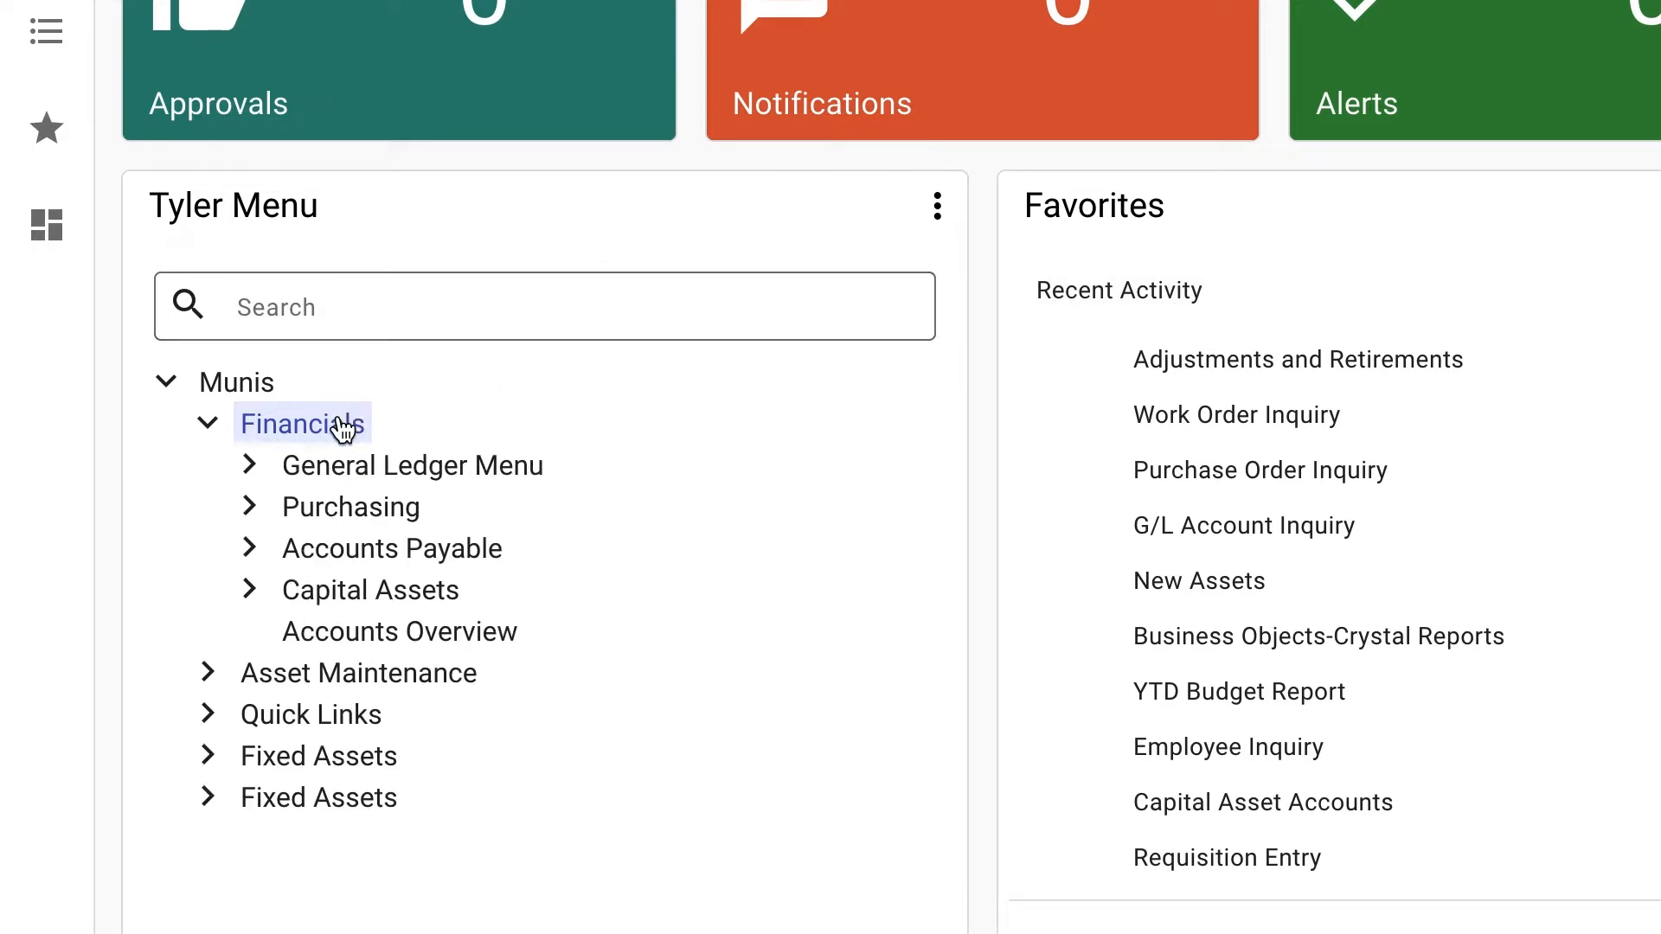
click(350, 597)
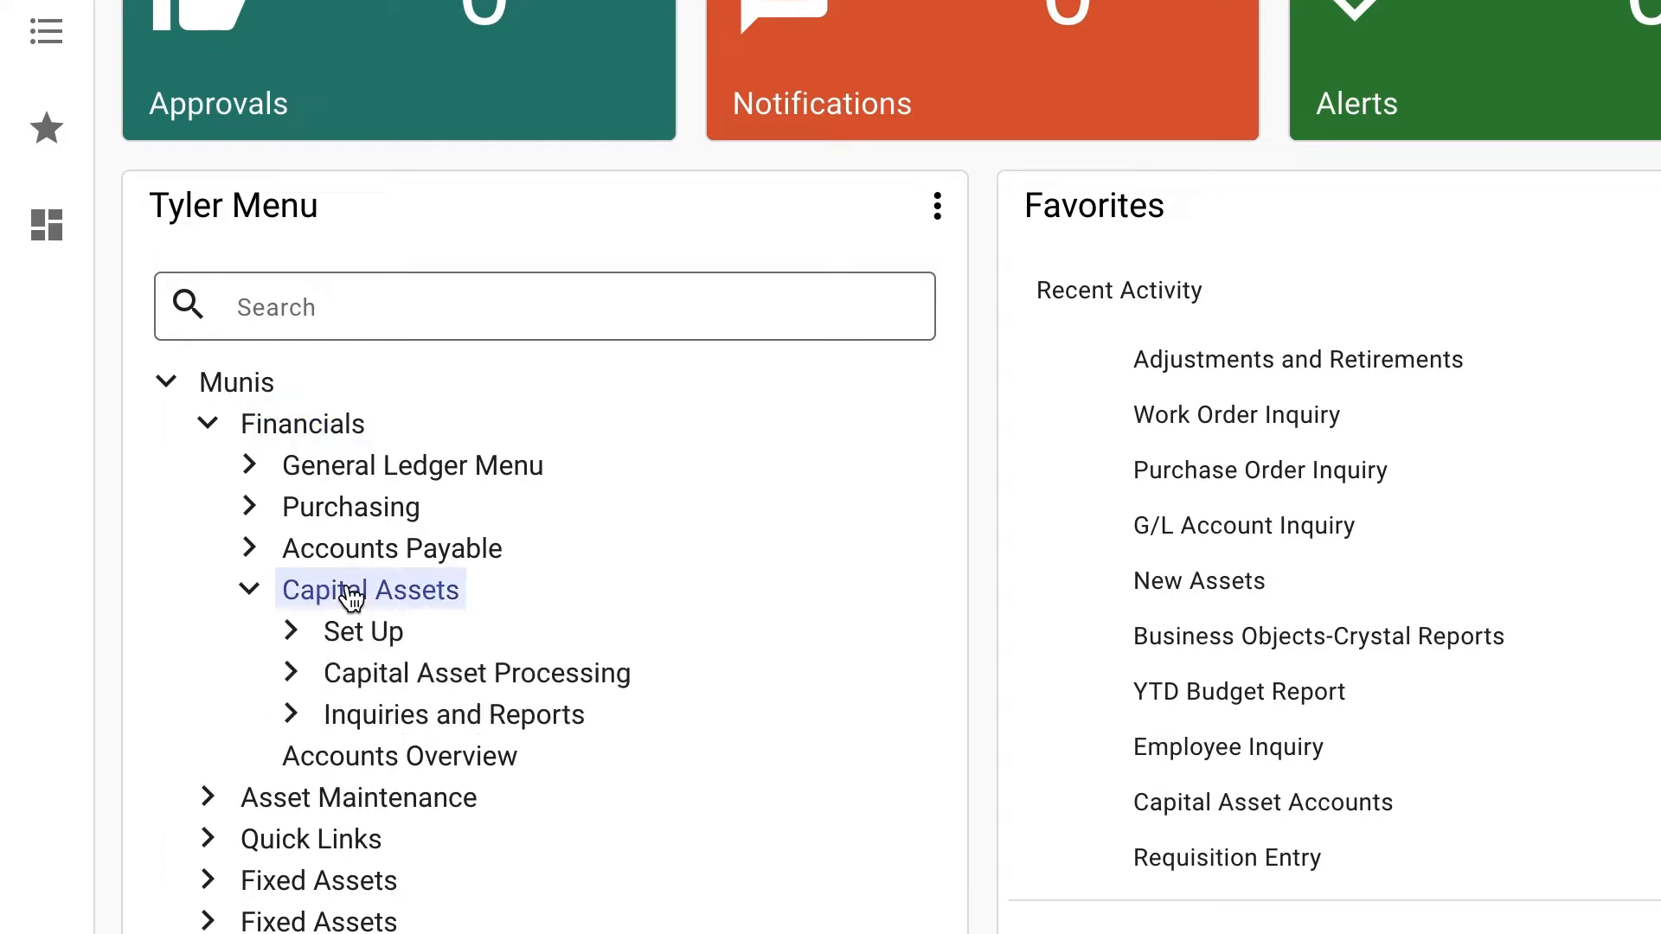
click(428, 684)
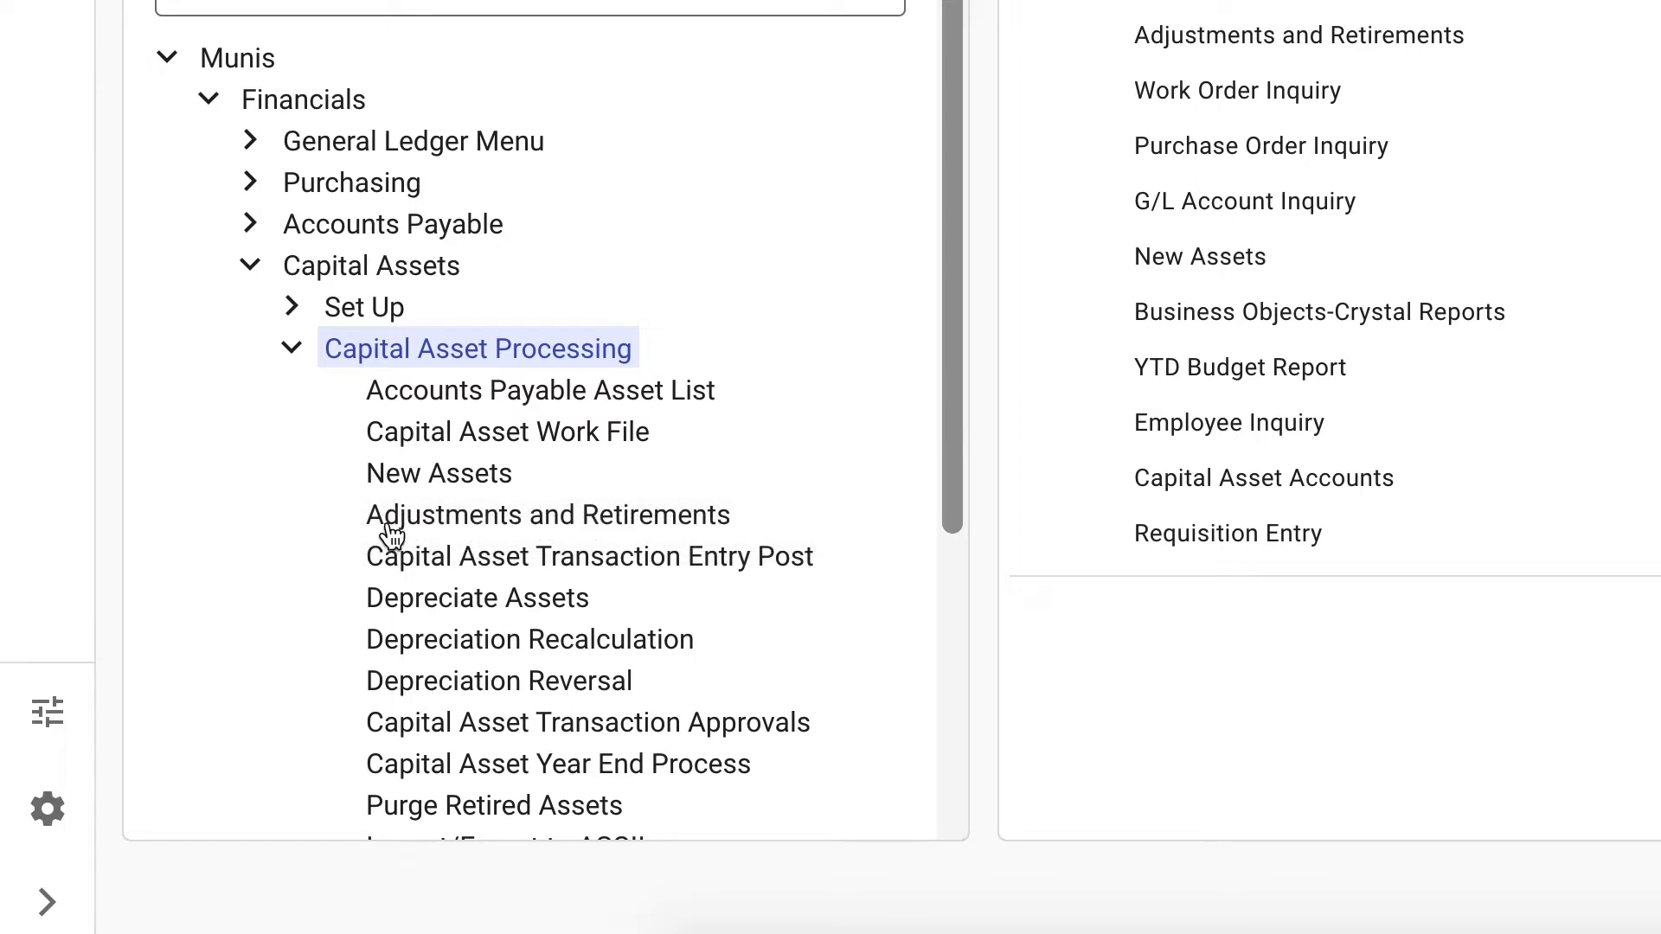
click(441, 535)
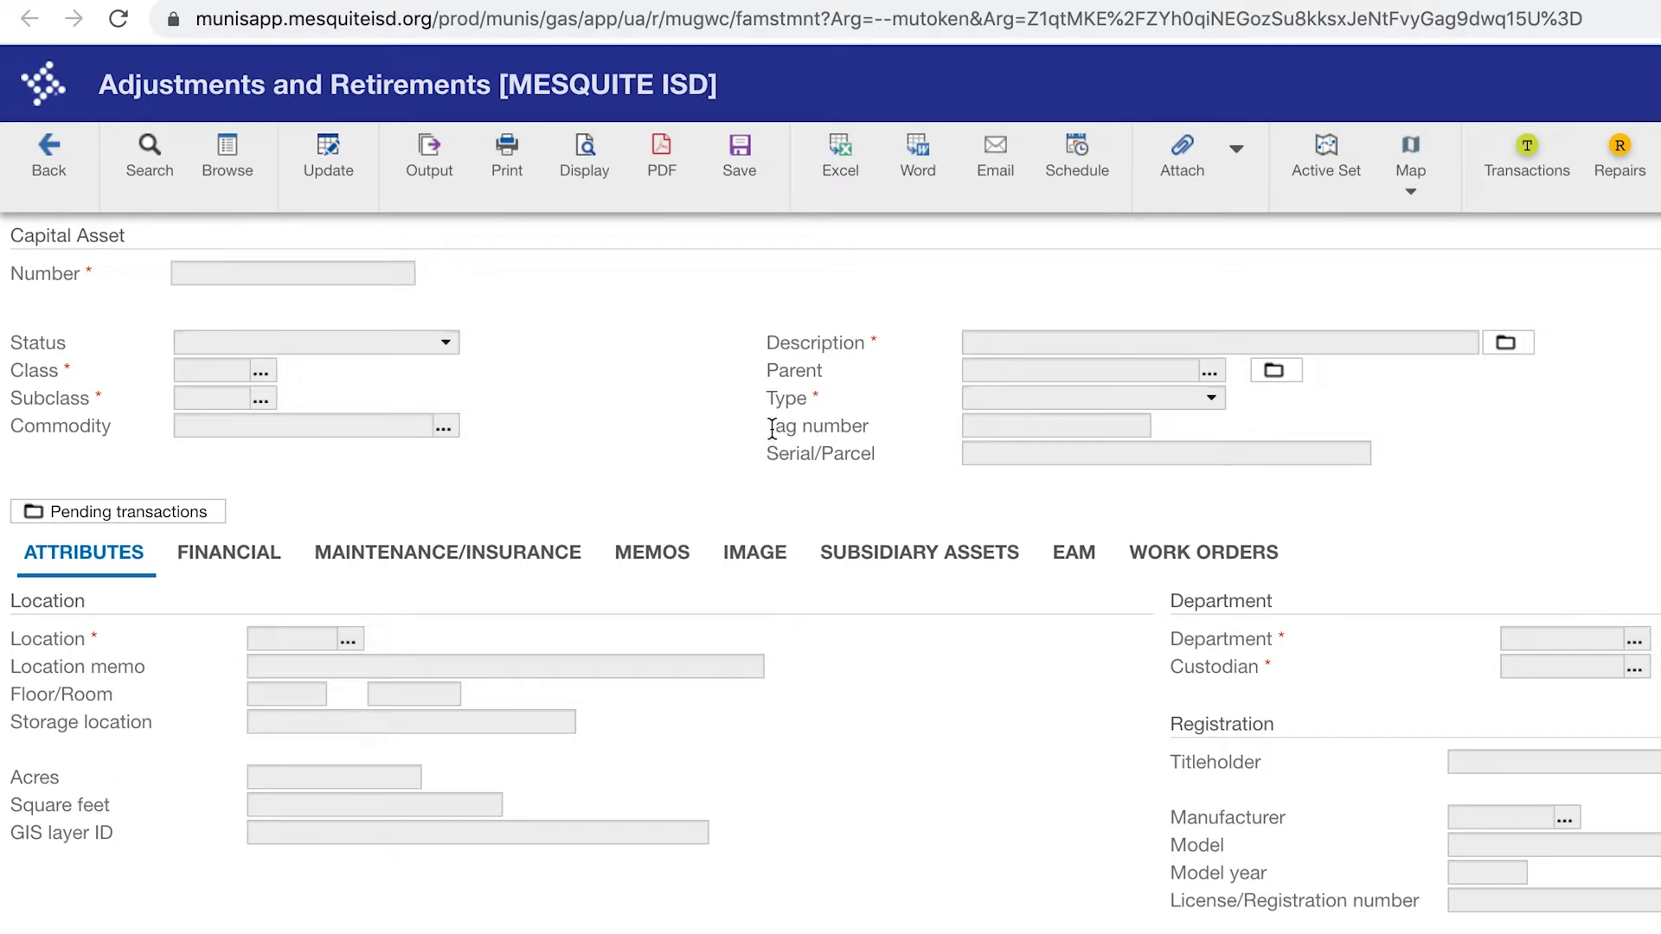
- Examine the Tag number, Class, Subclass and Description fields in the asset's header section
drag(773, 429, 847, 428)
drag(13, 371, 62, 377)
click(16, 389)
drag(15, 389, 87, 392)
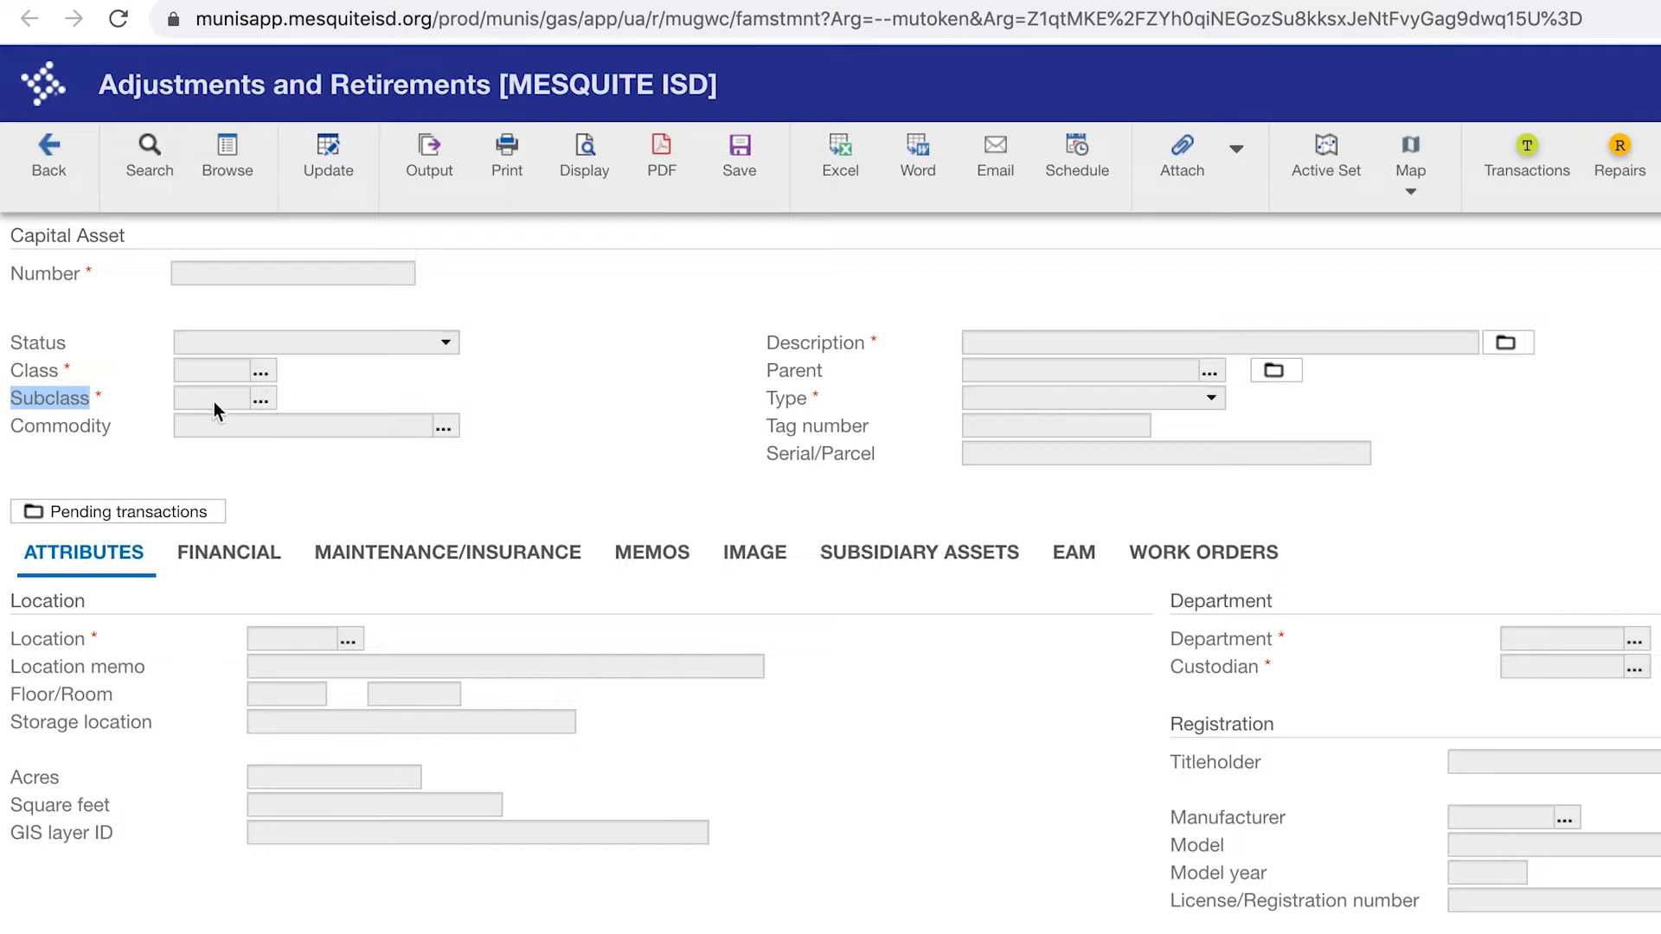
drag(766, 342, 861, 343)
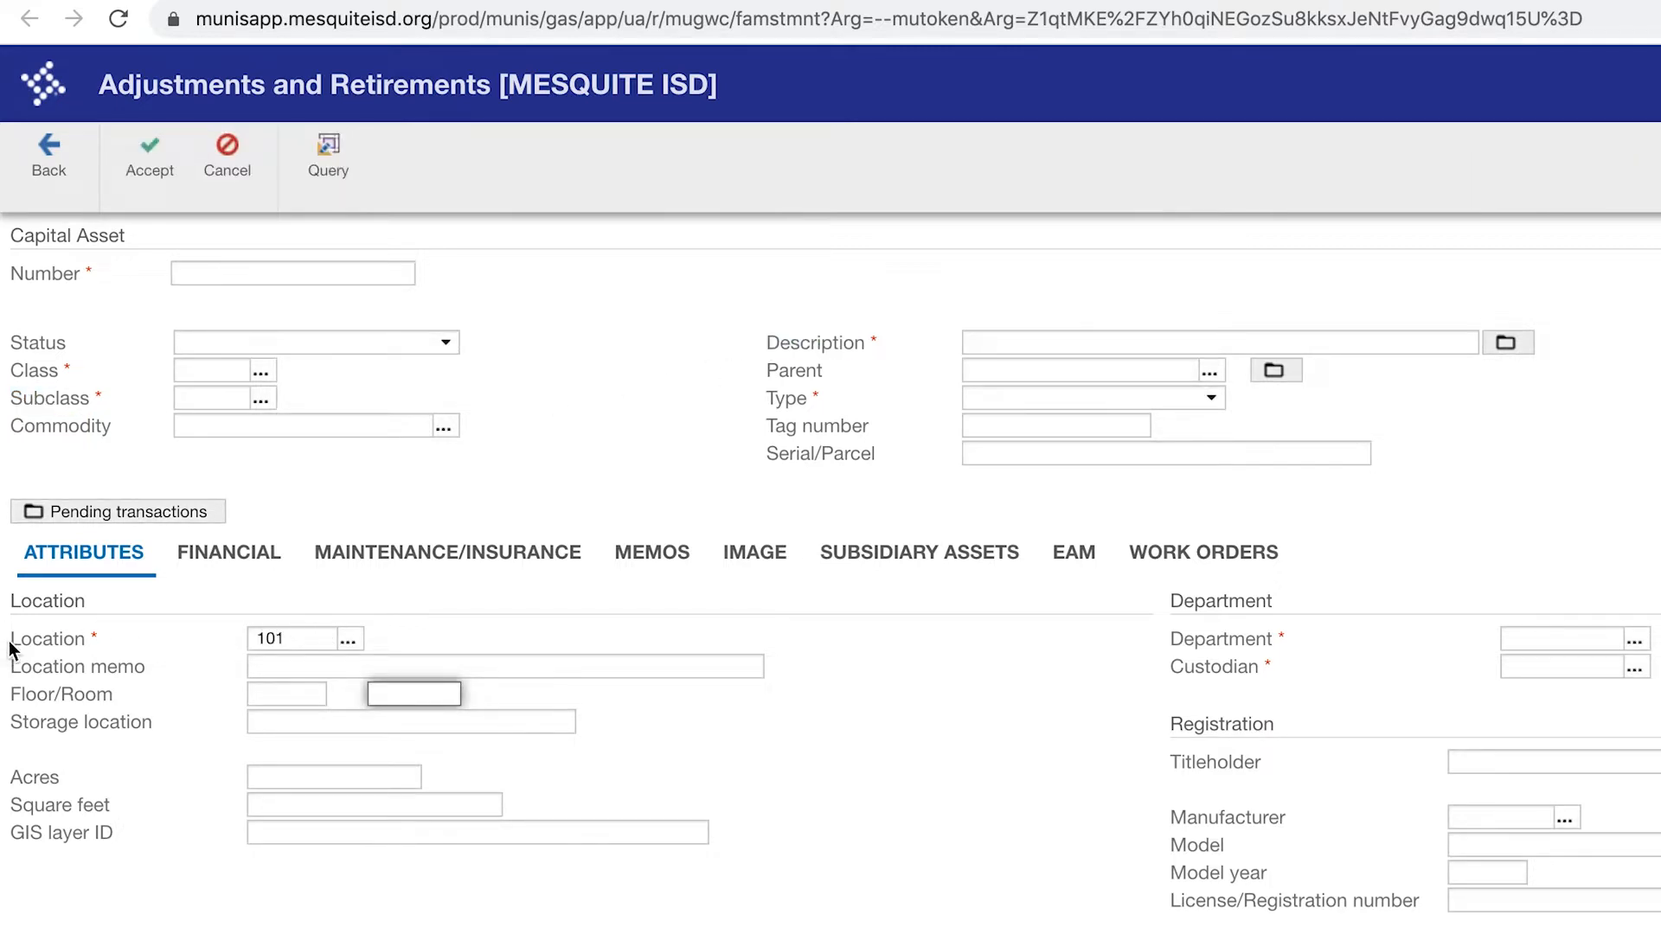
- Examine the Location, Room, Location memo, Manufacturer and Model fields available as asset search criteria
drag(12, 649, 106, 647)
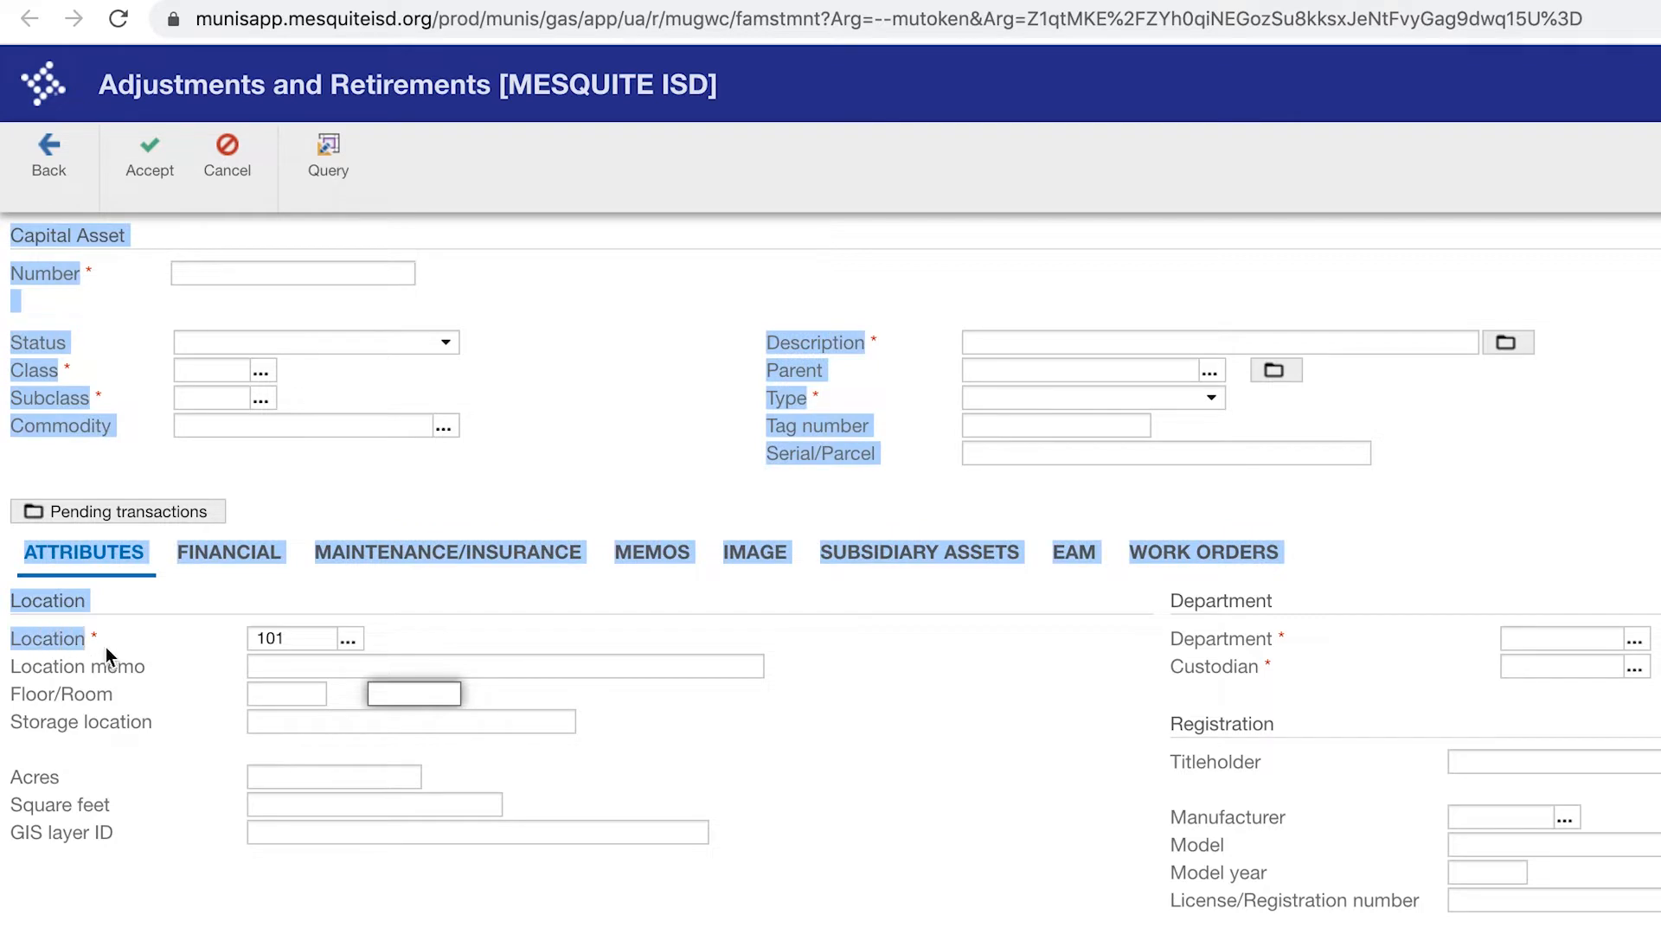
click(249, 647)
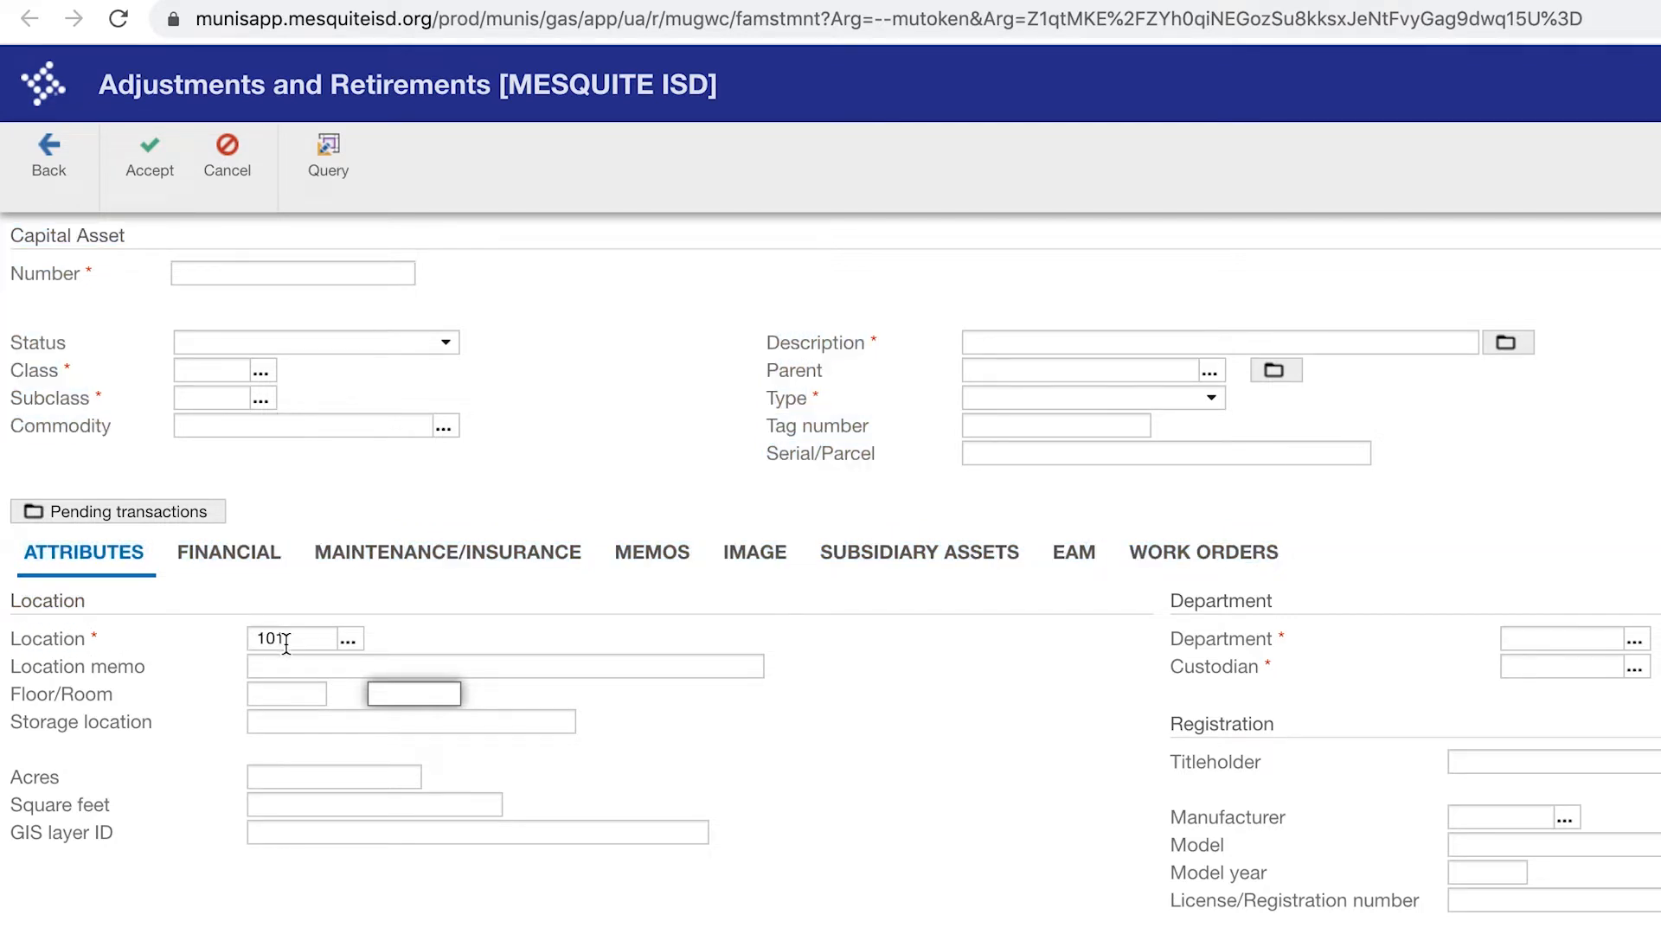
drag(289, 640, 231, 656)
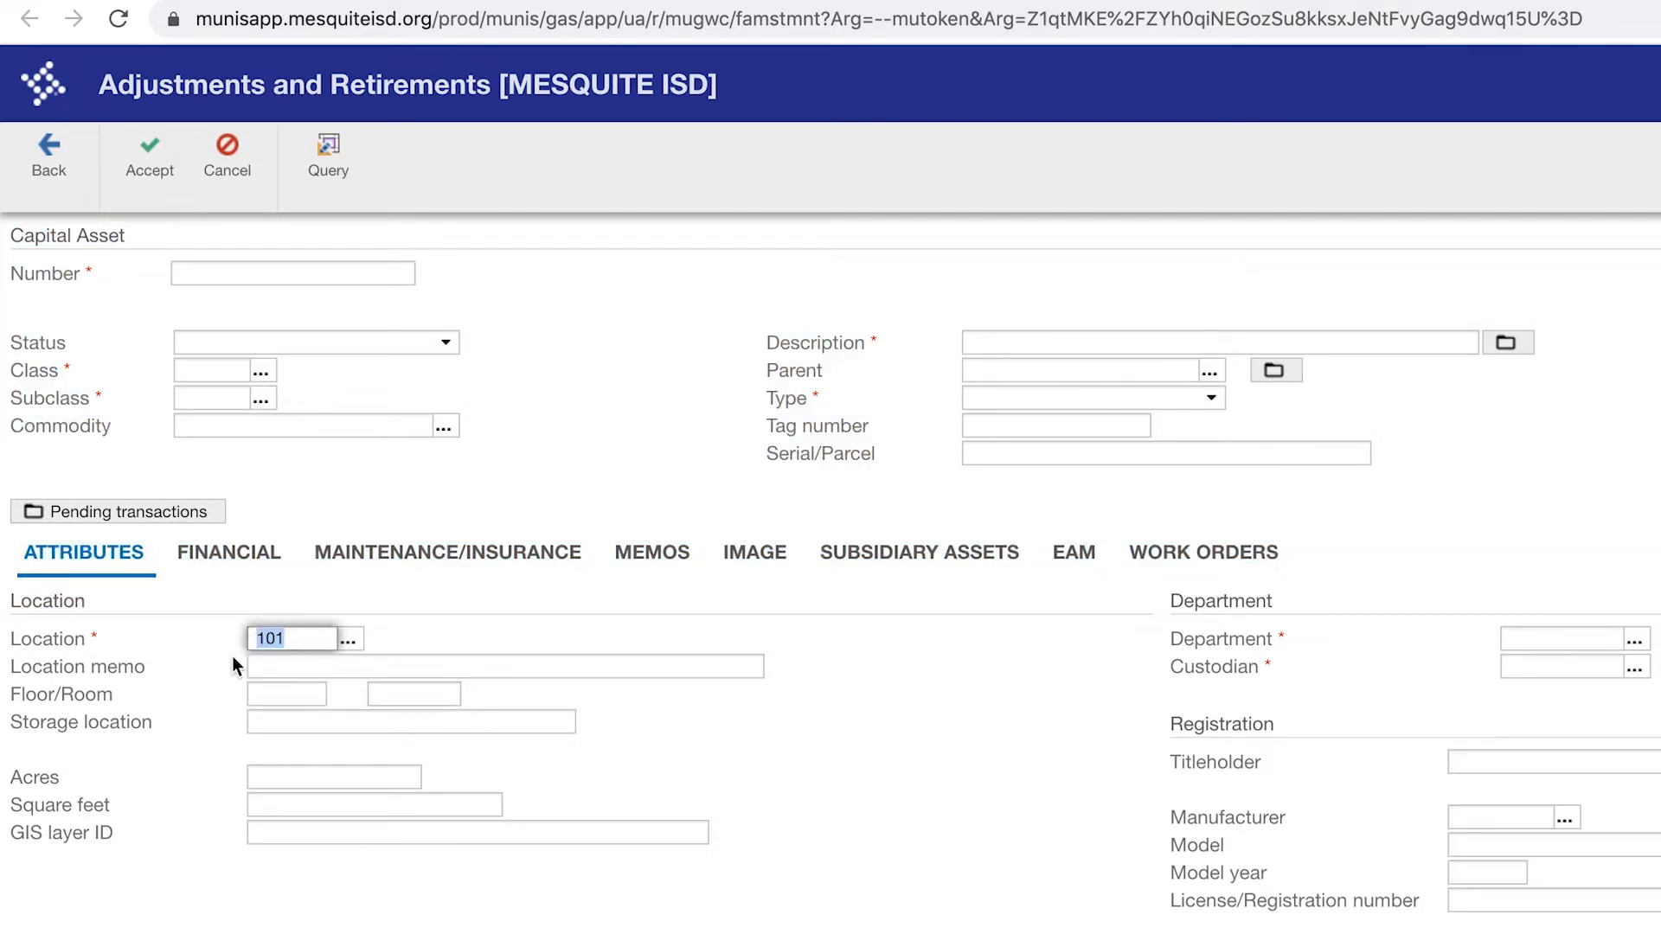
drag(116, 692, 61, 692)
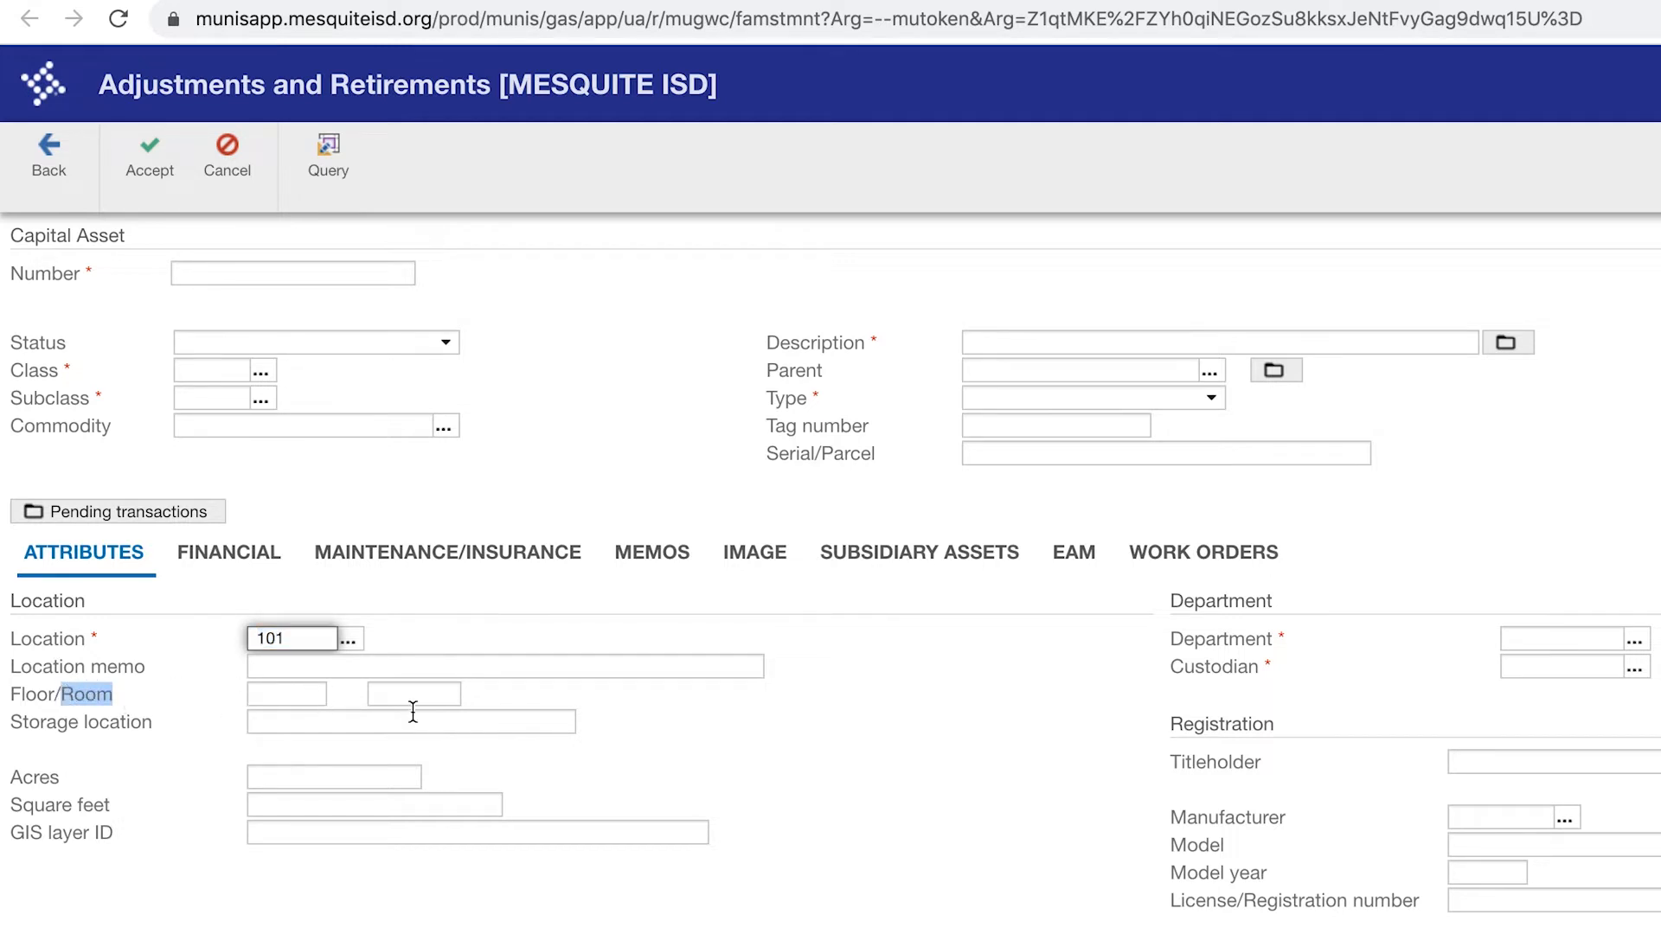
click(437, 702)
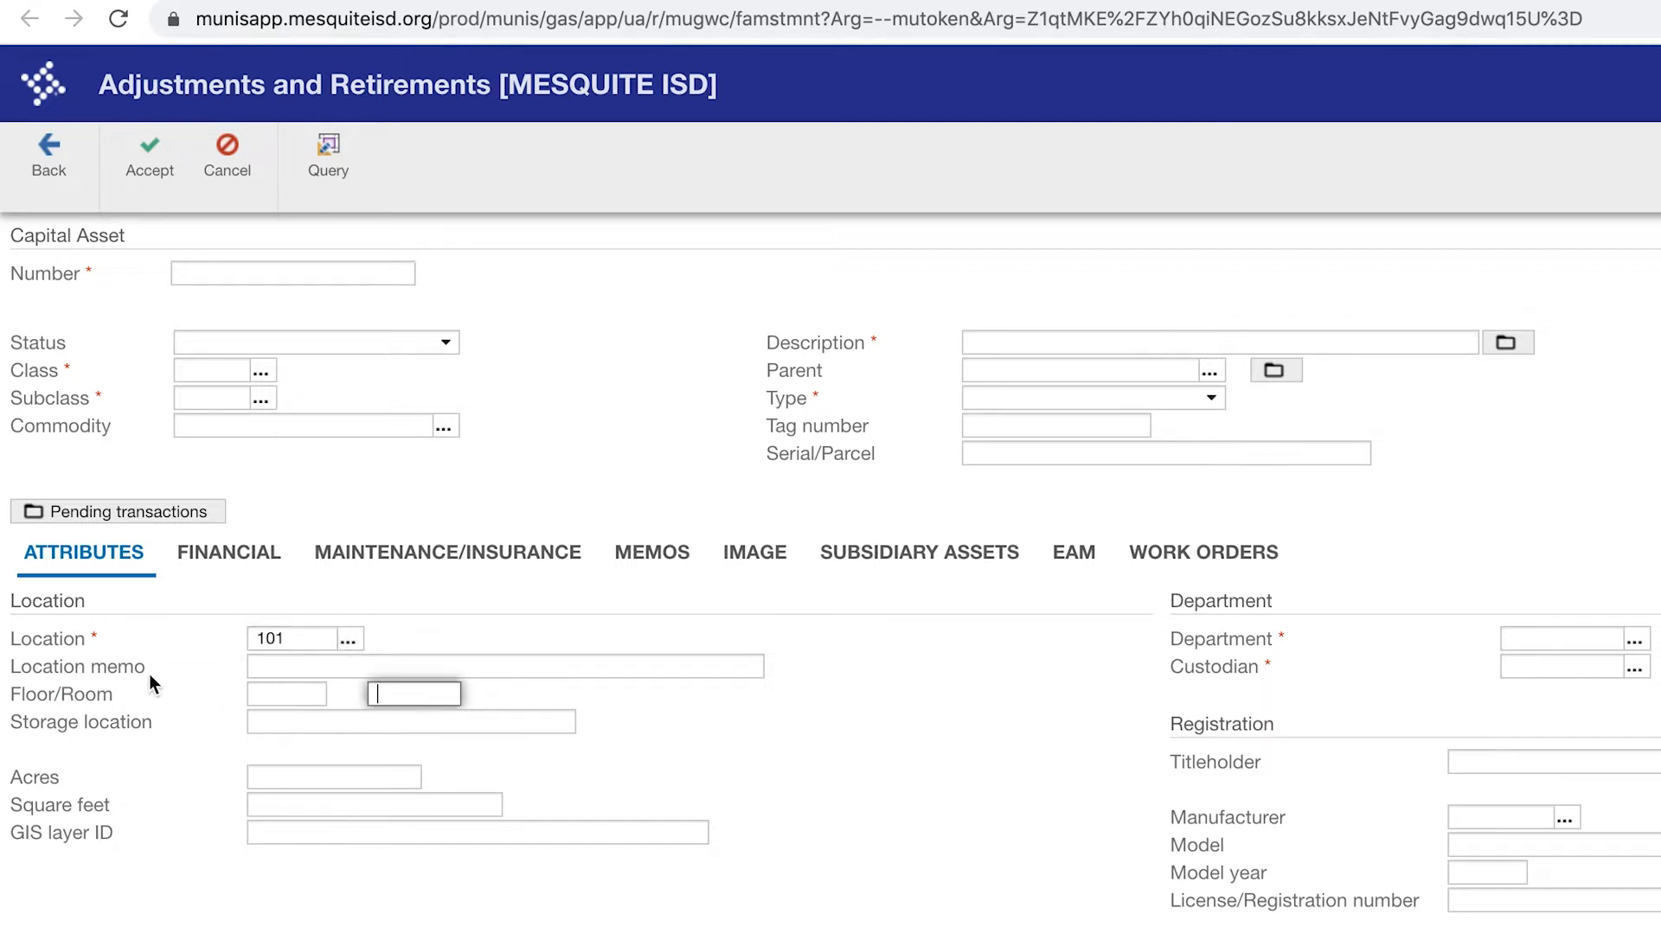
drag(147, 668, 10, 668)
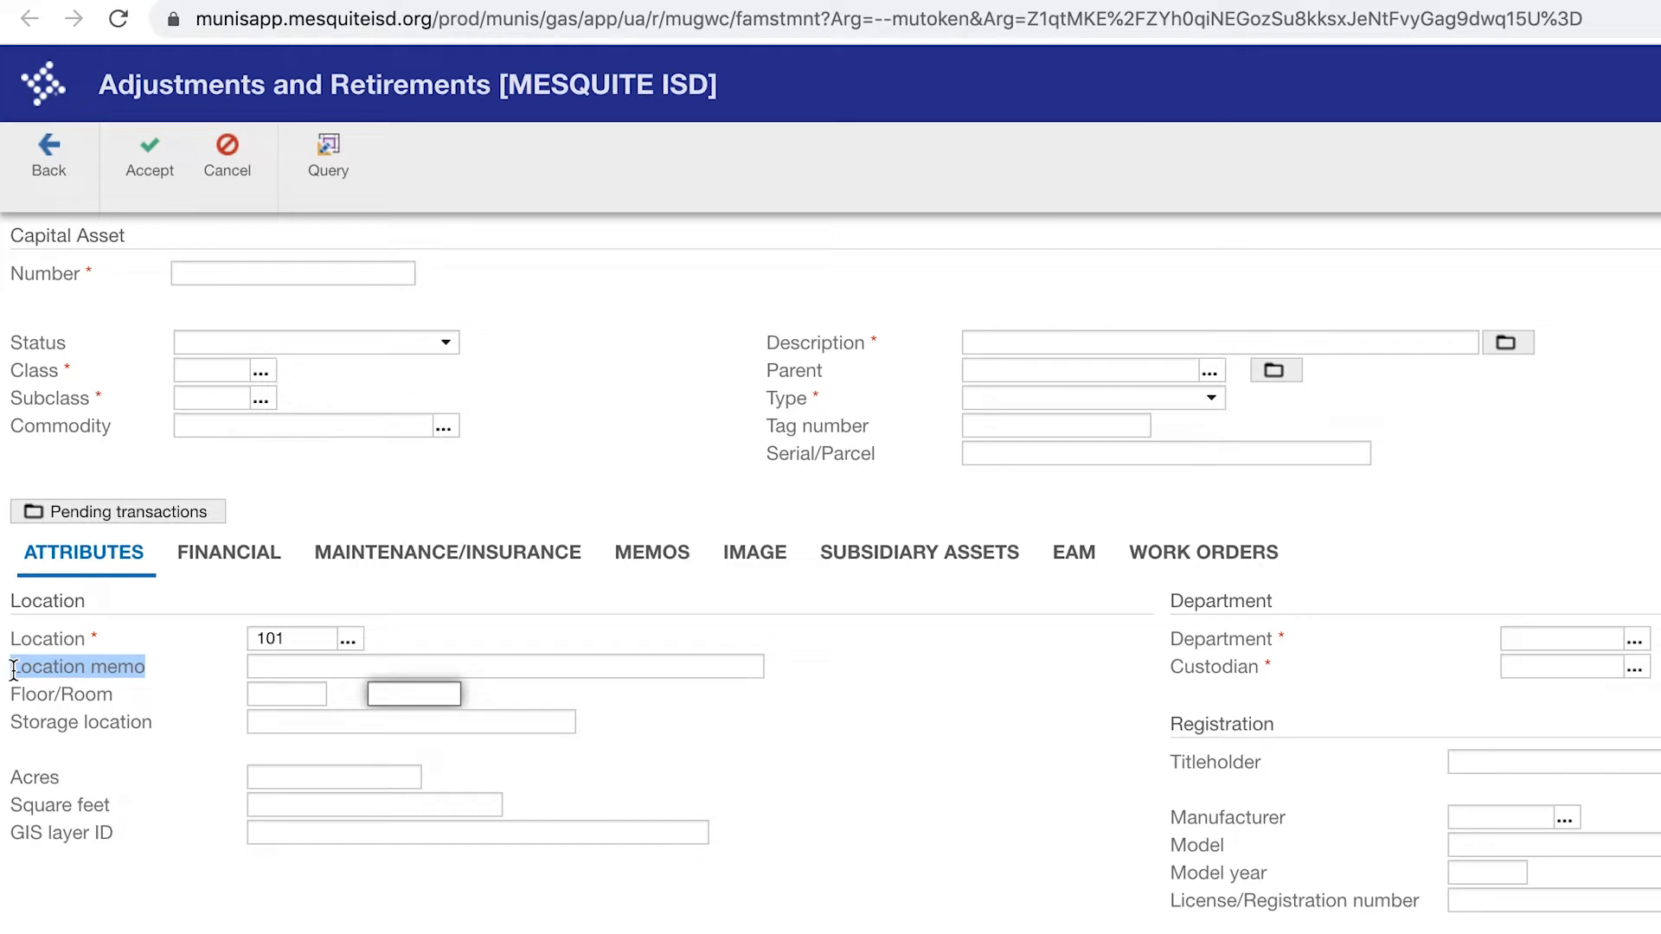
click(257, 668)
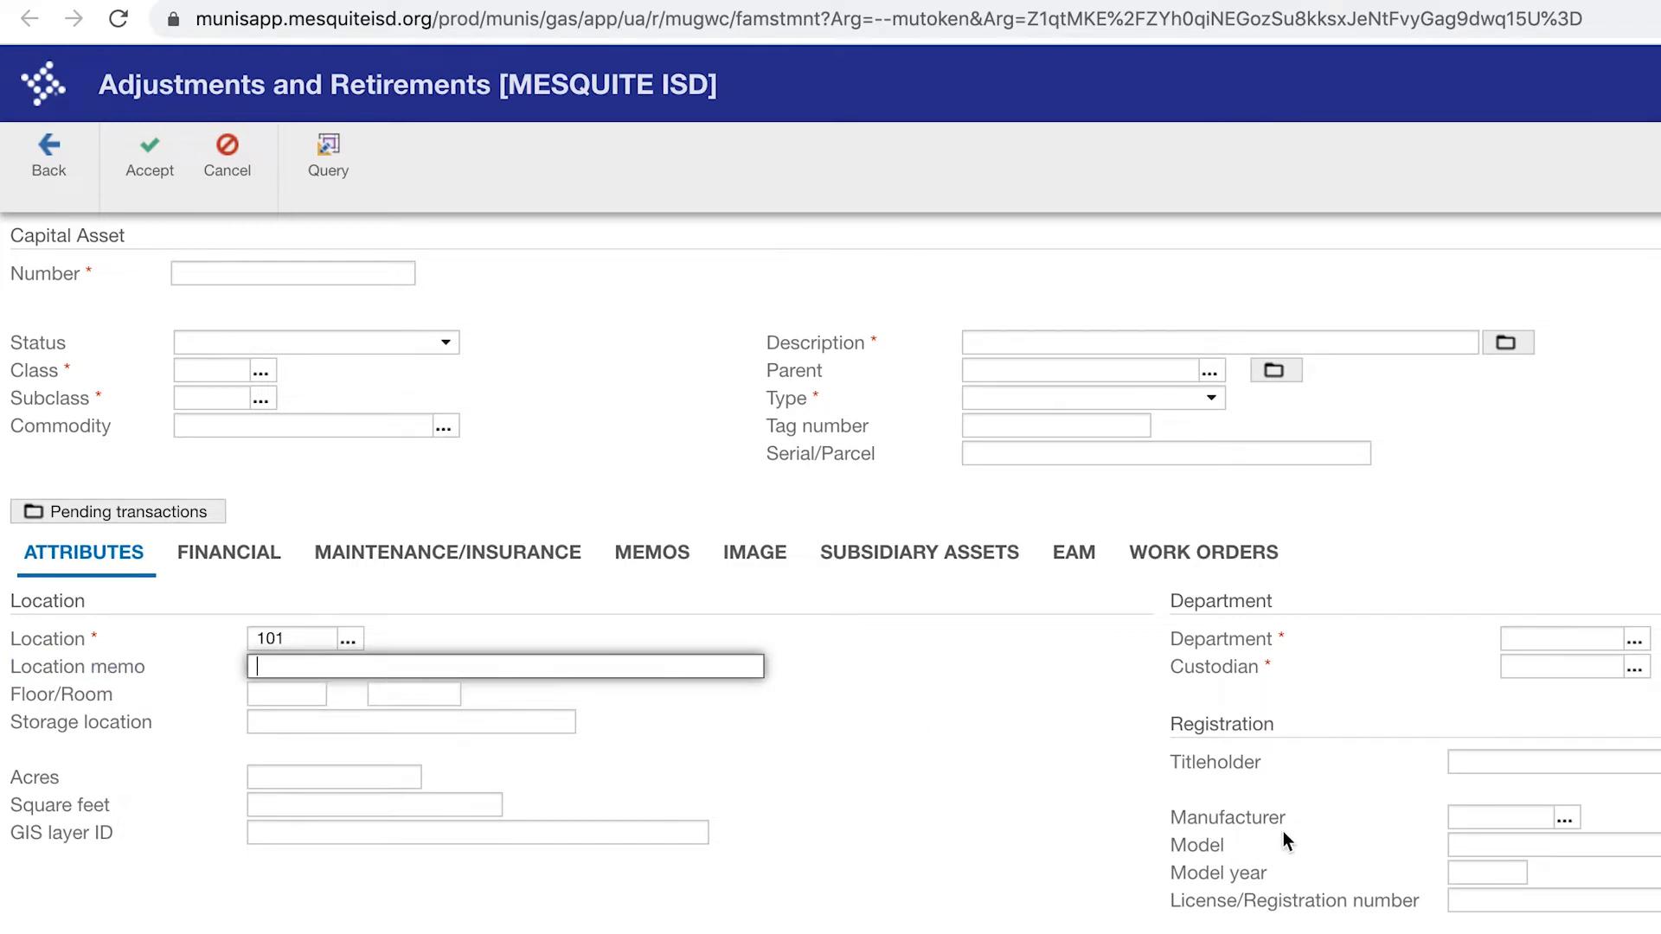
drag(1288, 820, 1171, 820)
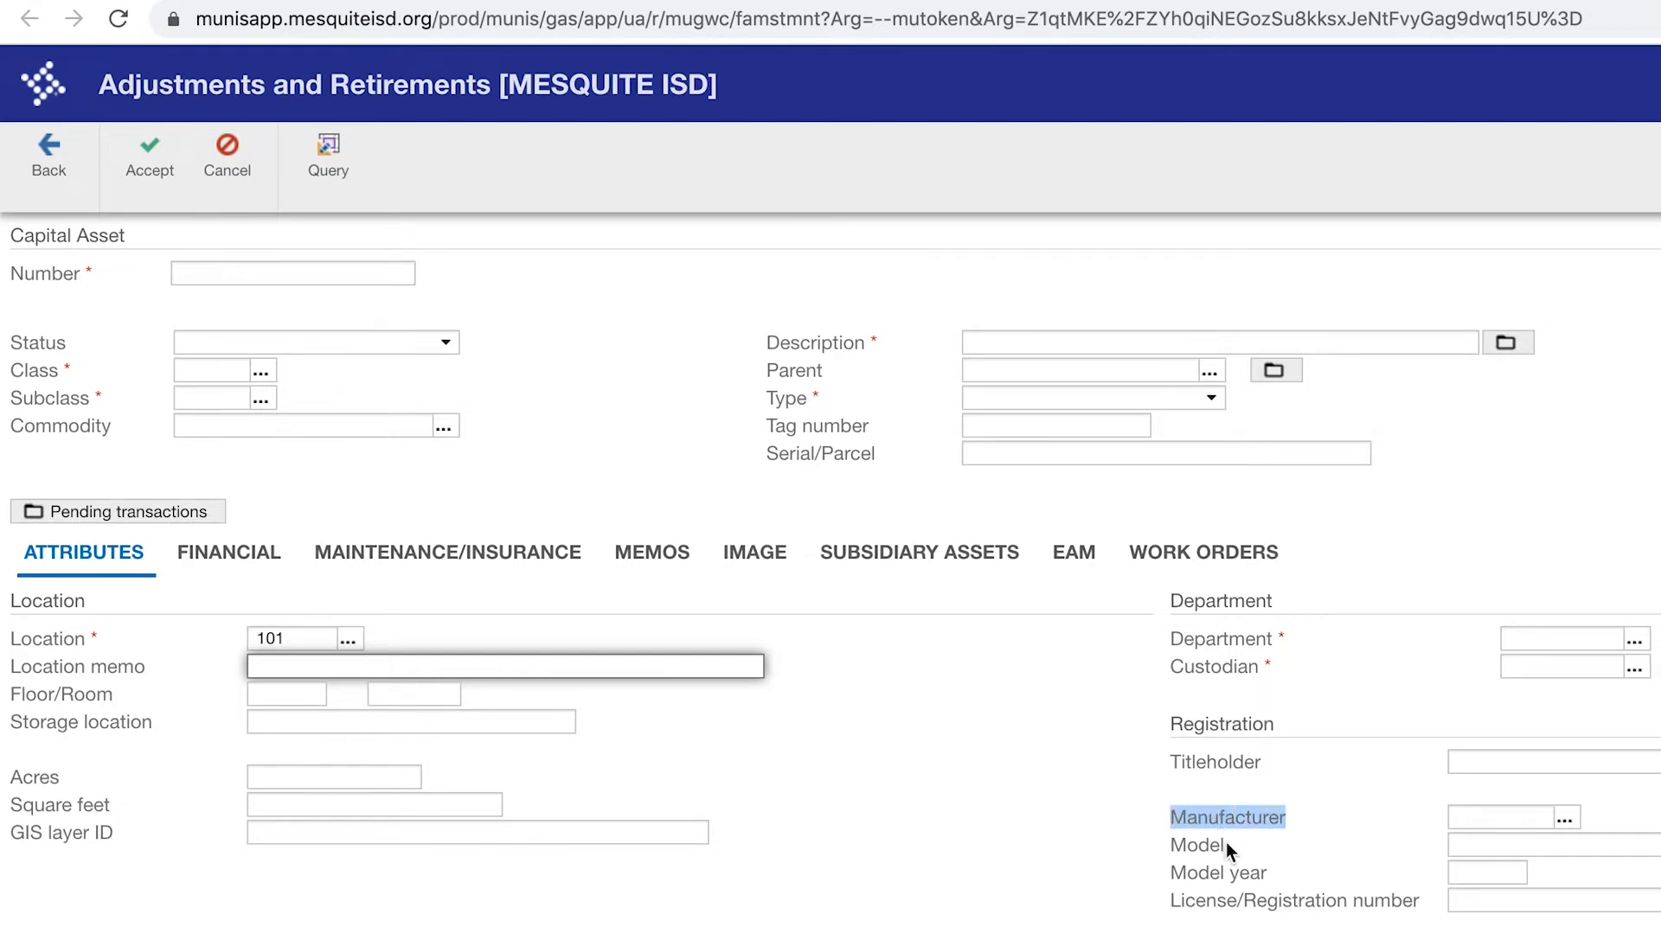
mouse_move(1228, 843)
mouse_down()
mouse_move(1172, 762)
mouse_move(1234, 847)
mouse_move(1173, 761)
mouse_move(1118, 827)
mouse_up()
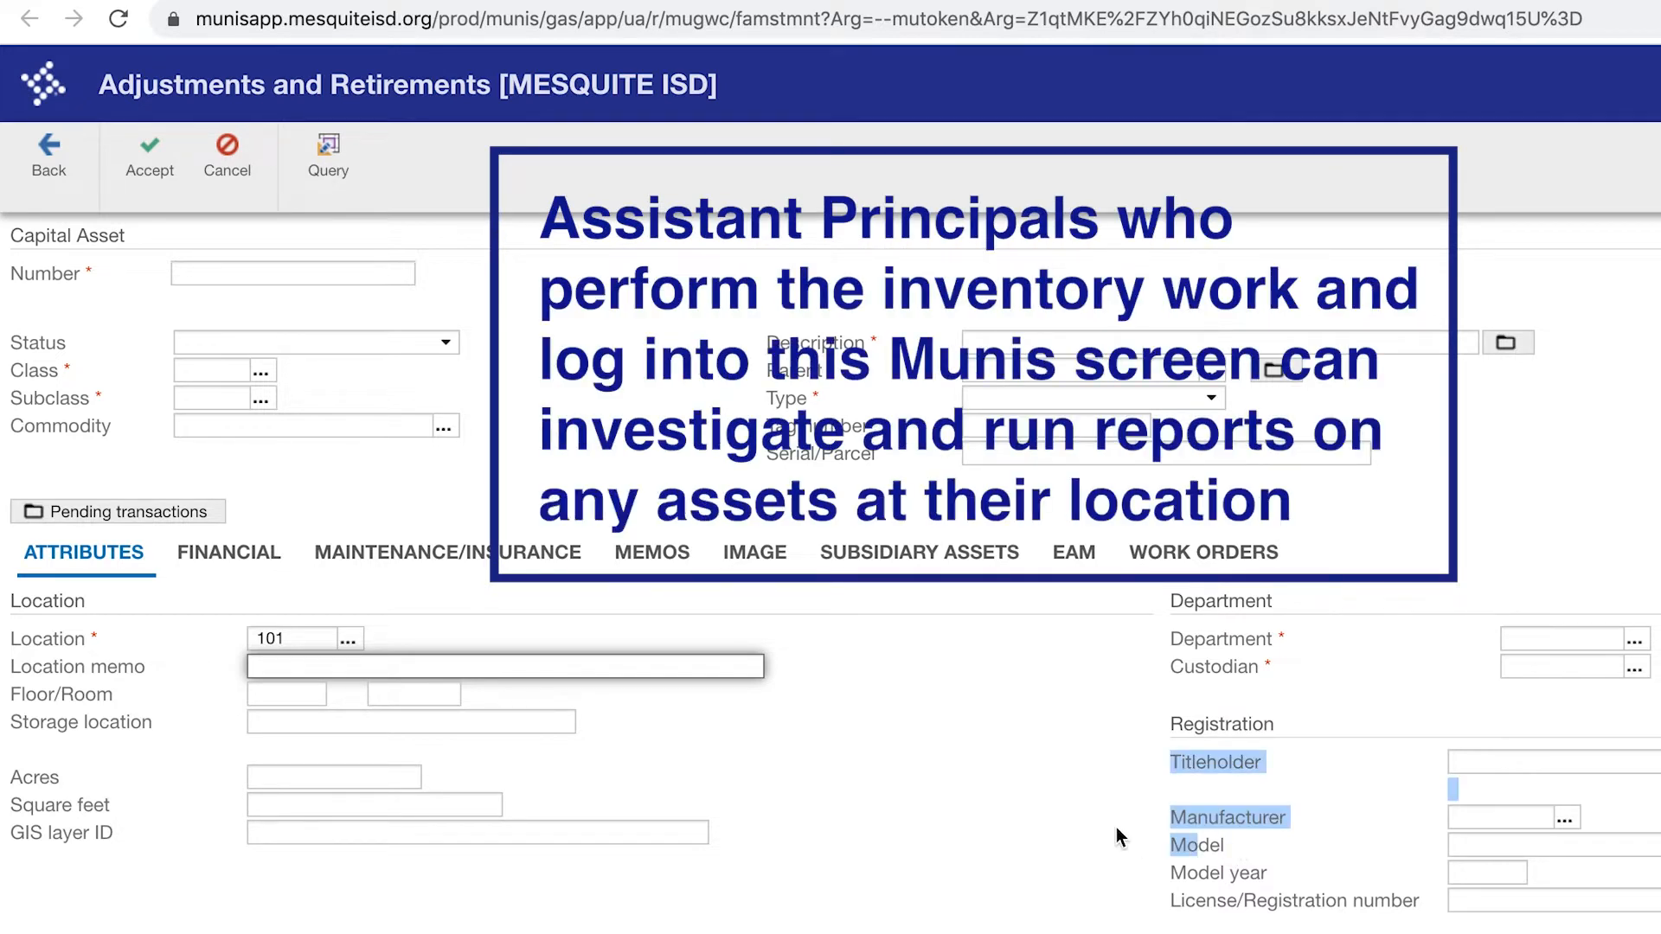
click(1082, 808)
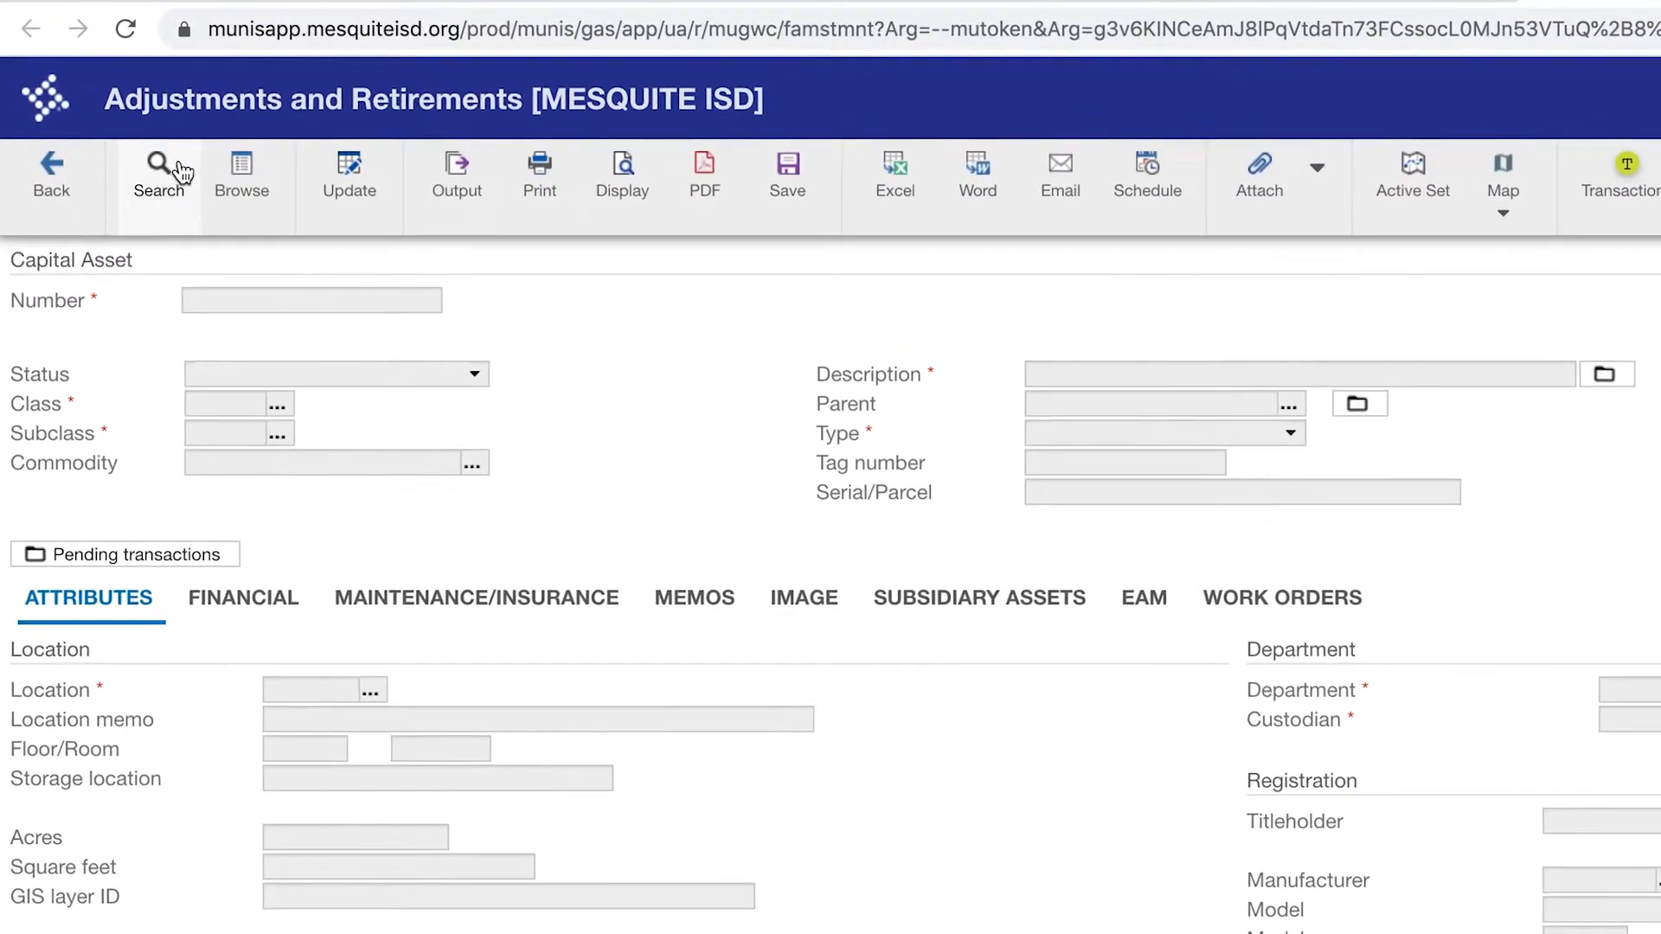
- Search for assets with Active status at location 105 in room CF202
click(178, 170)
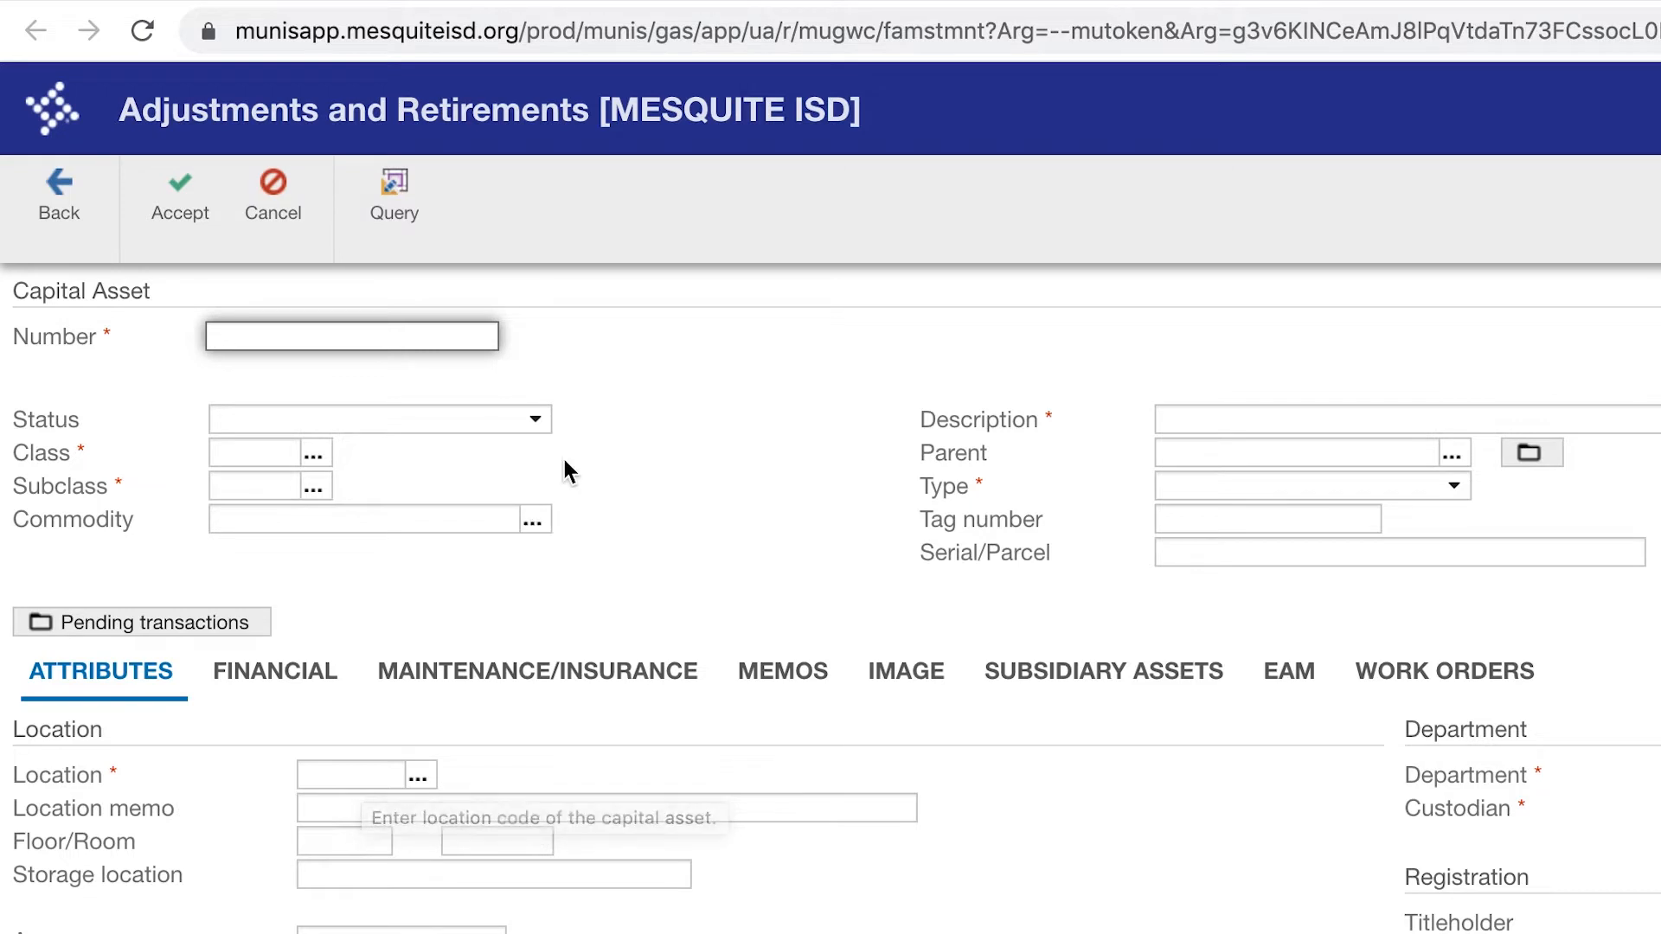
click(538, 422)
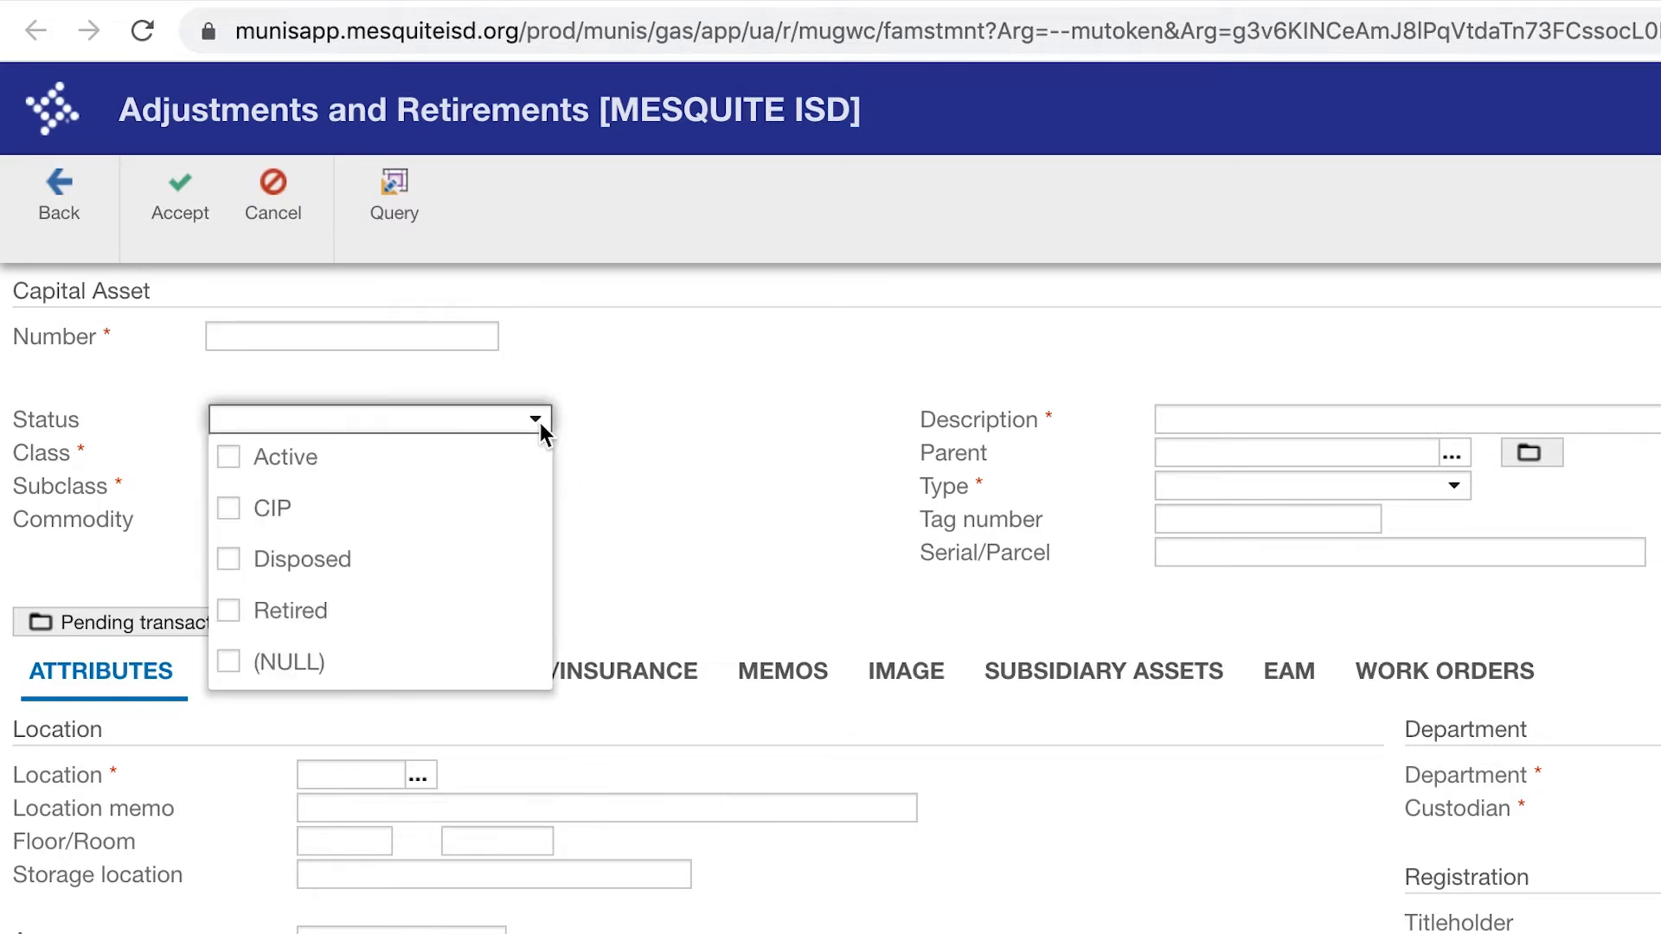
click(256, 467)
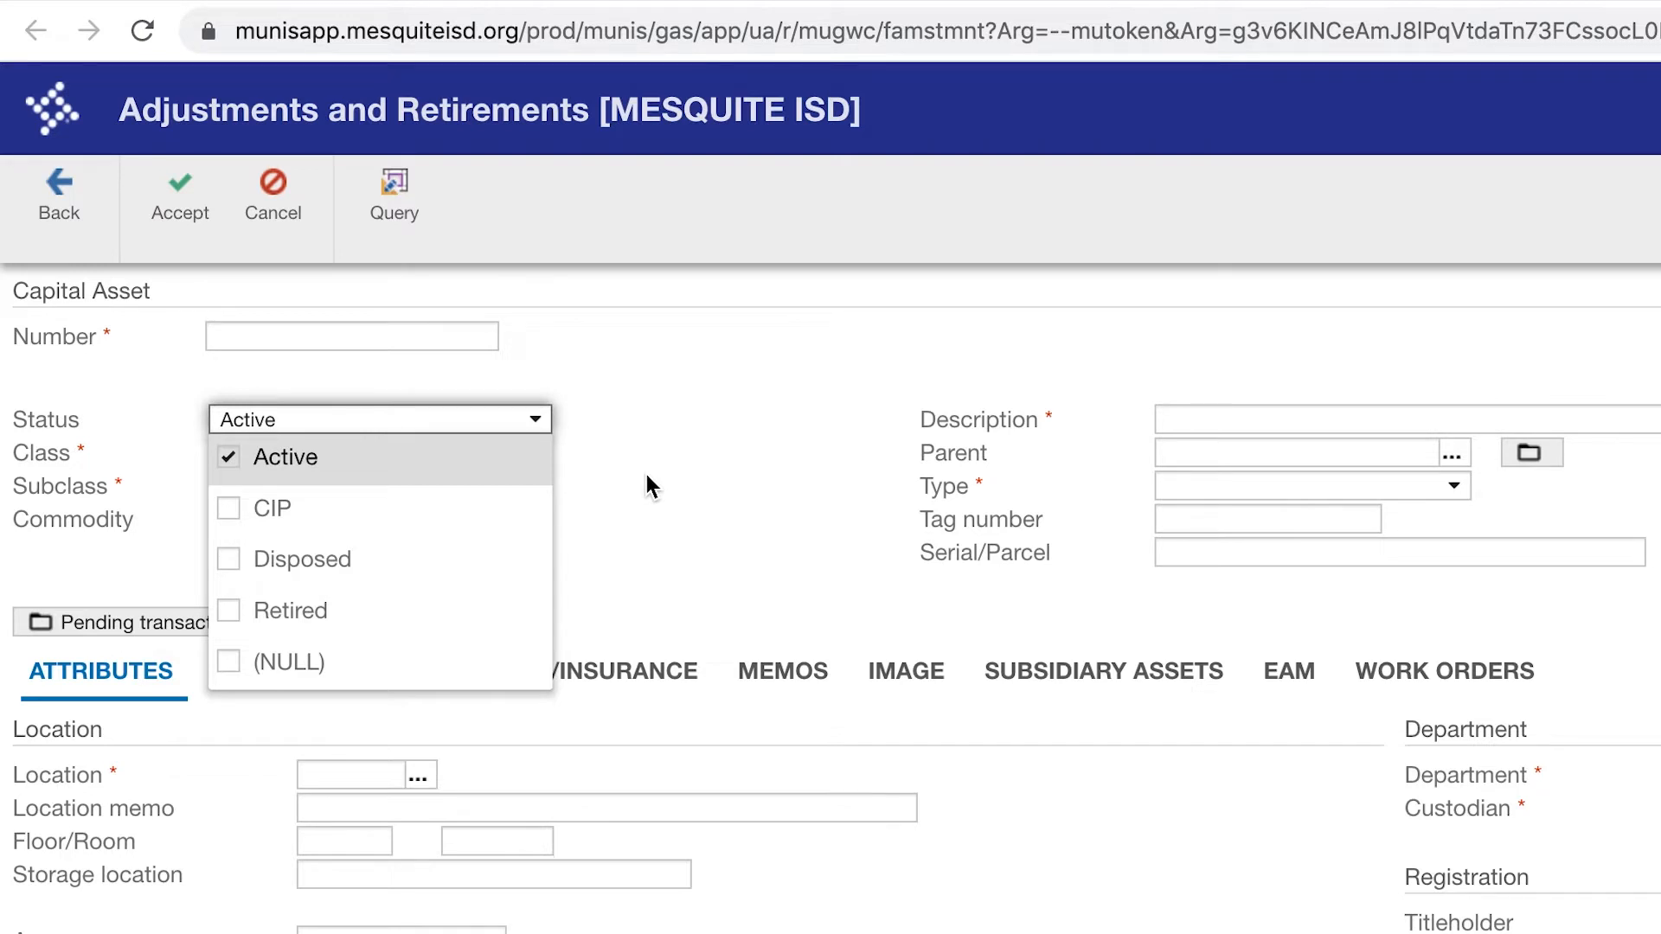
click(375, 772)
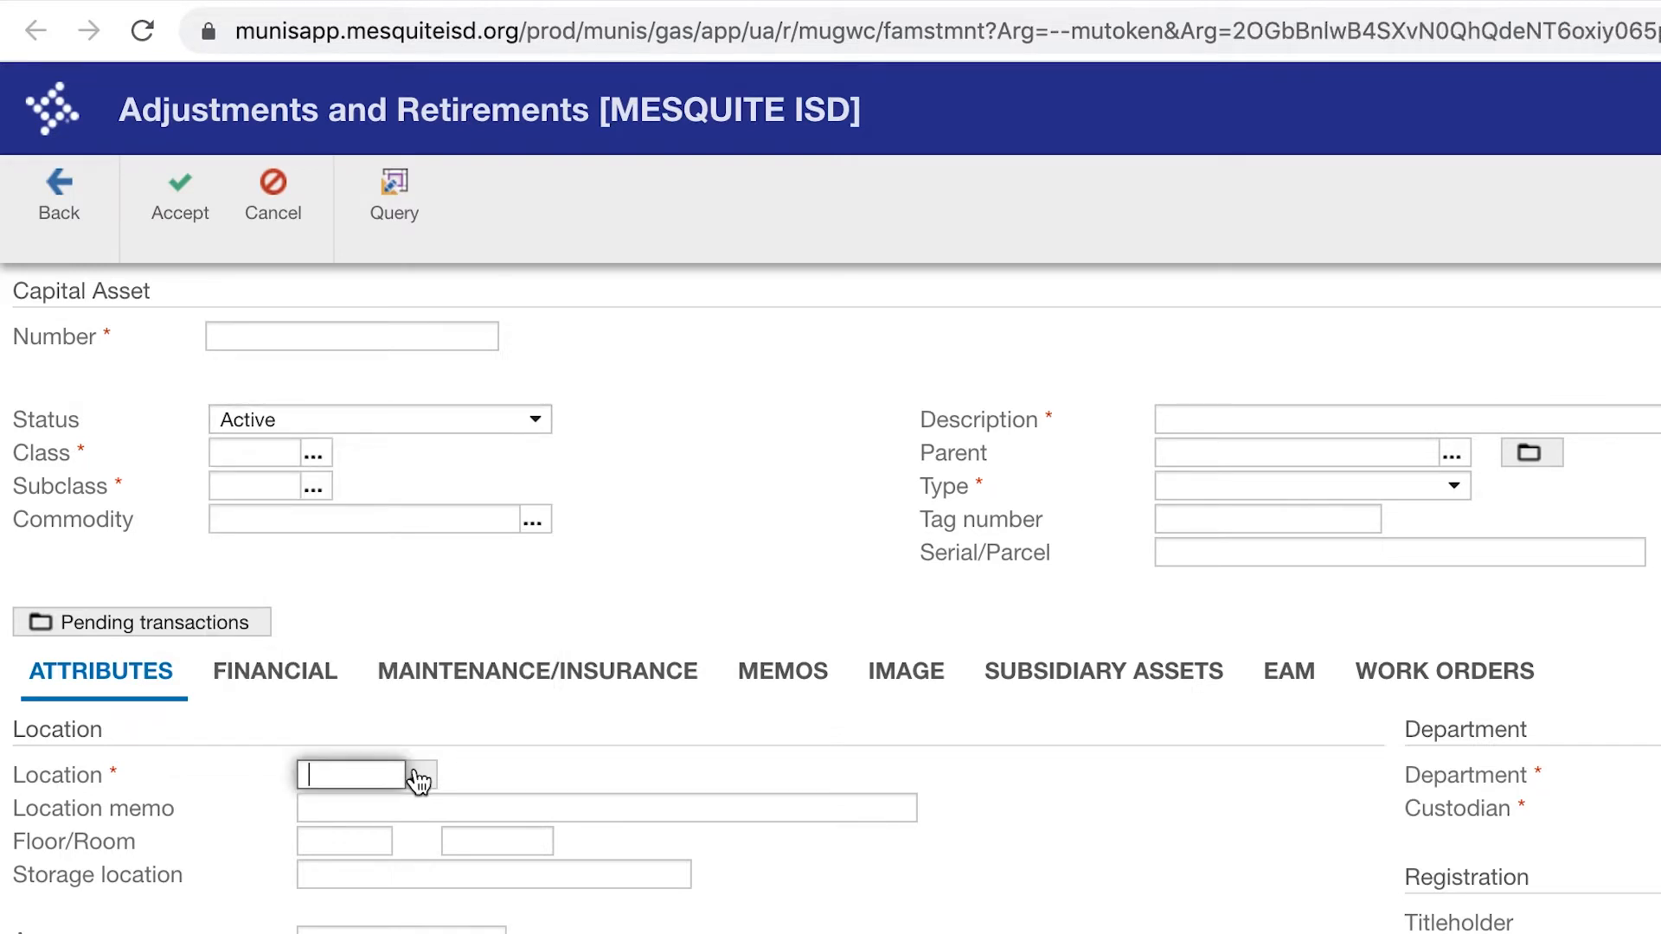
text(105)
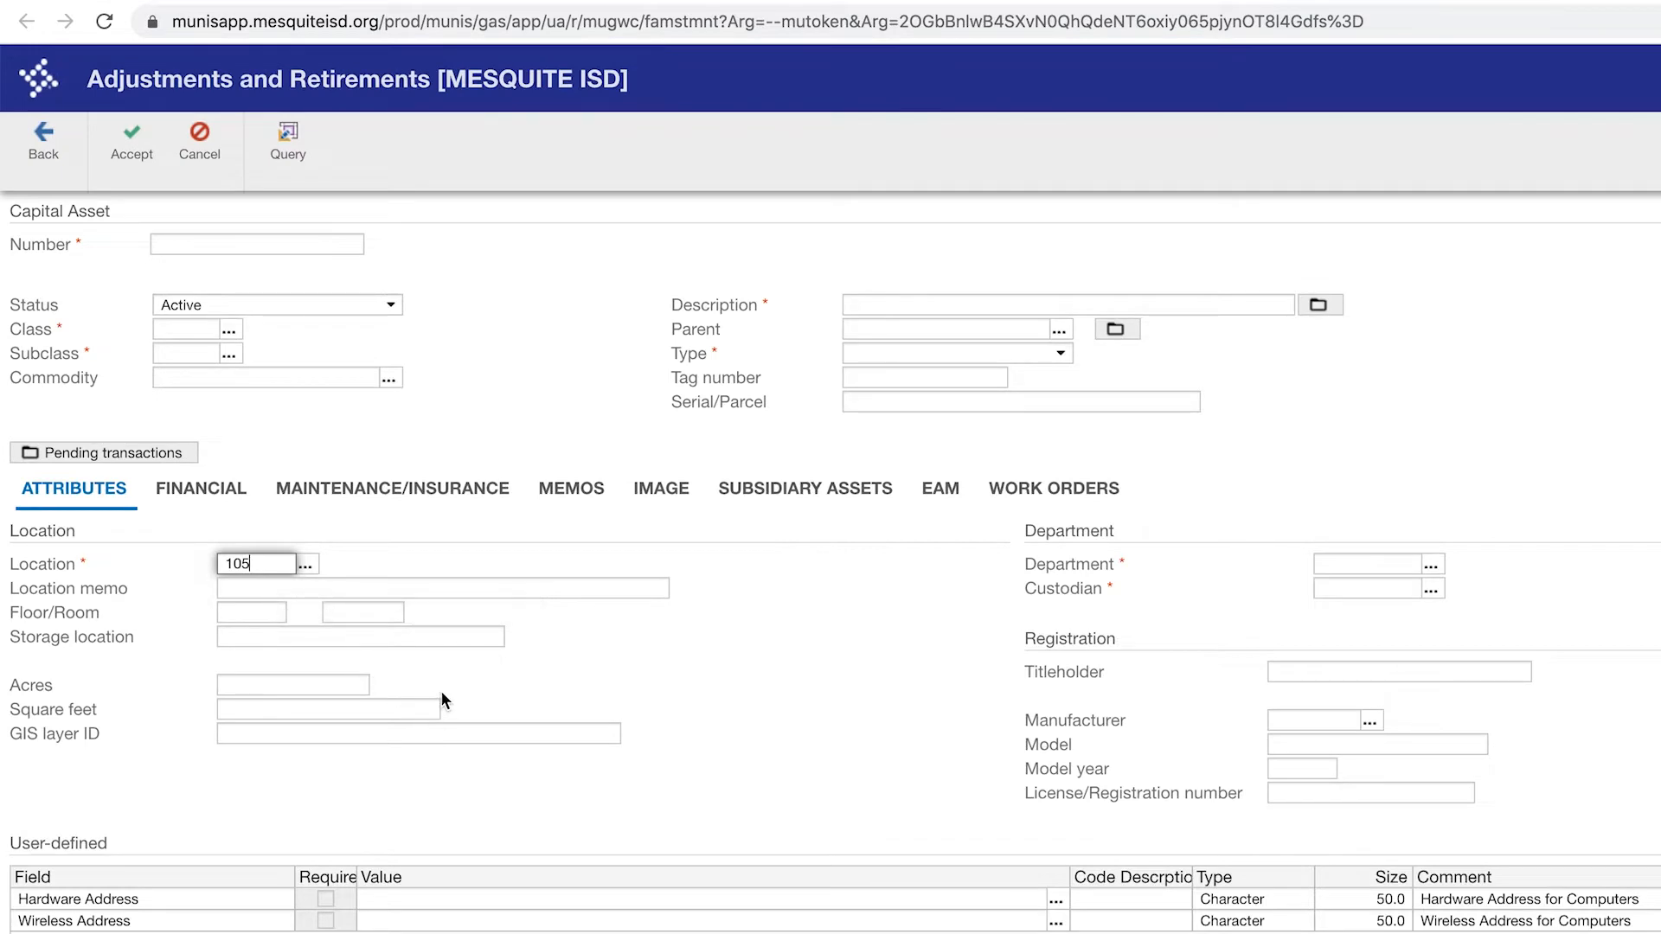
key(Tab)
click(346, 610)
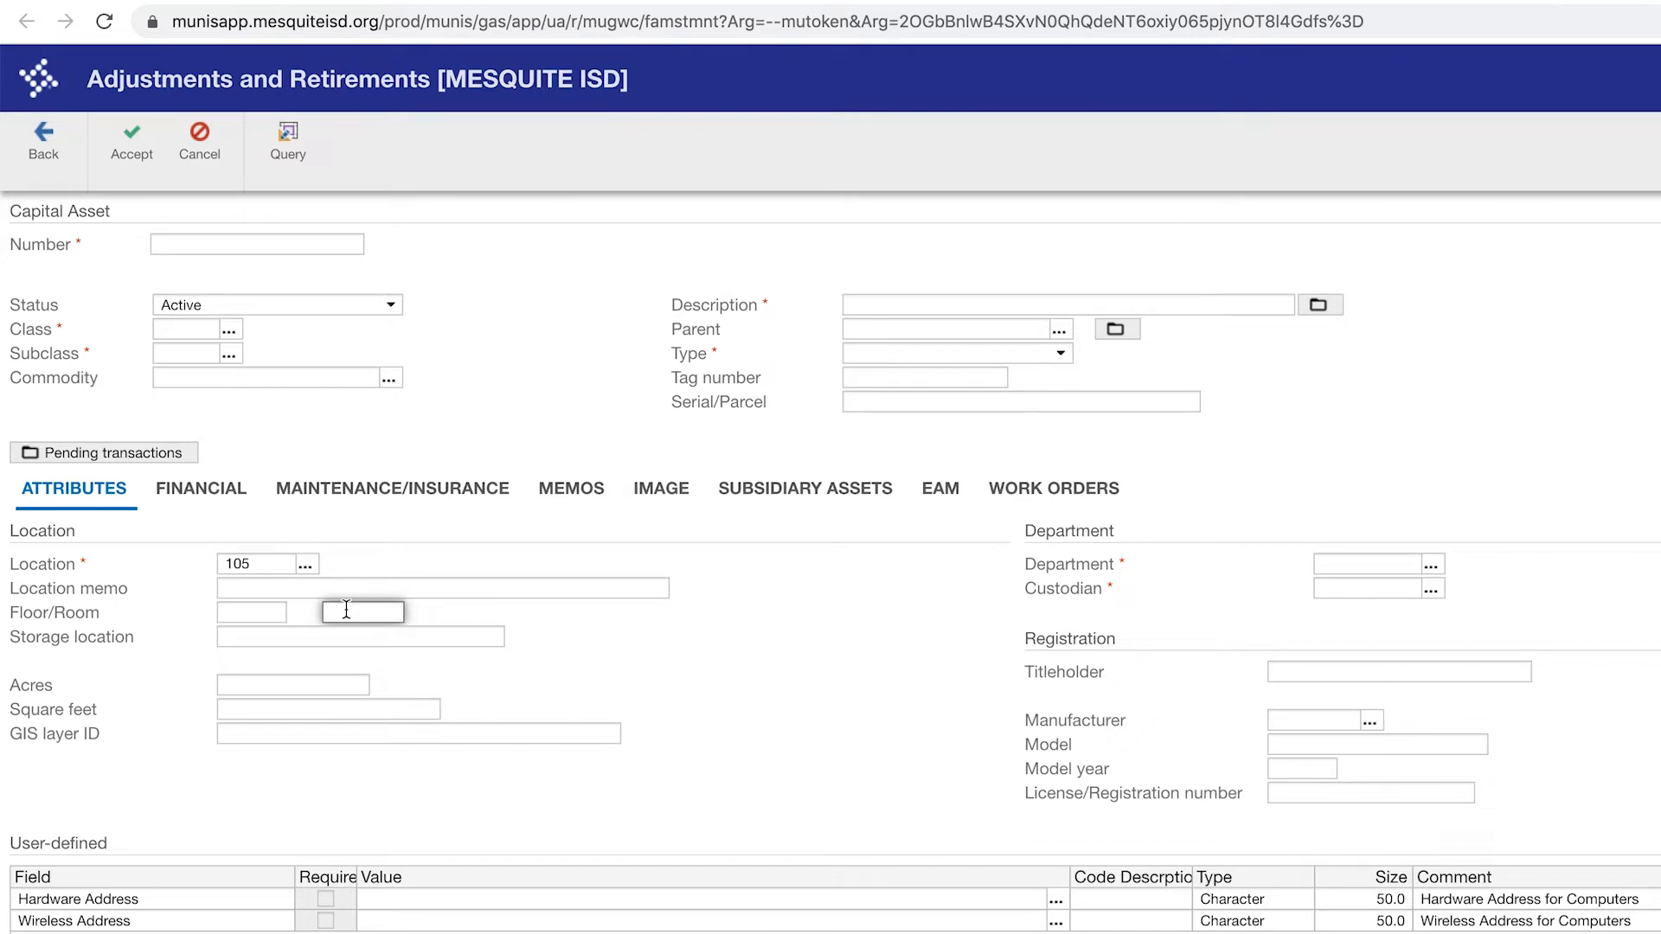
text(CF202)
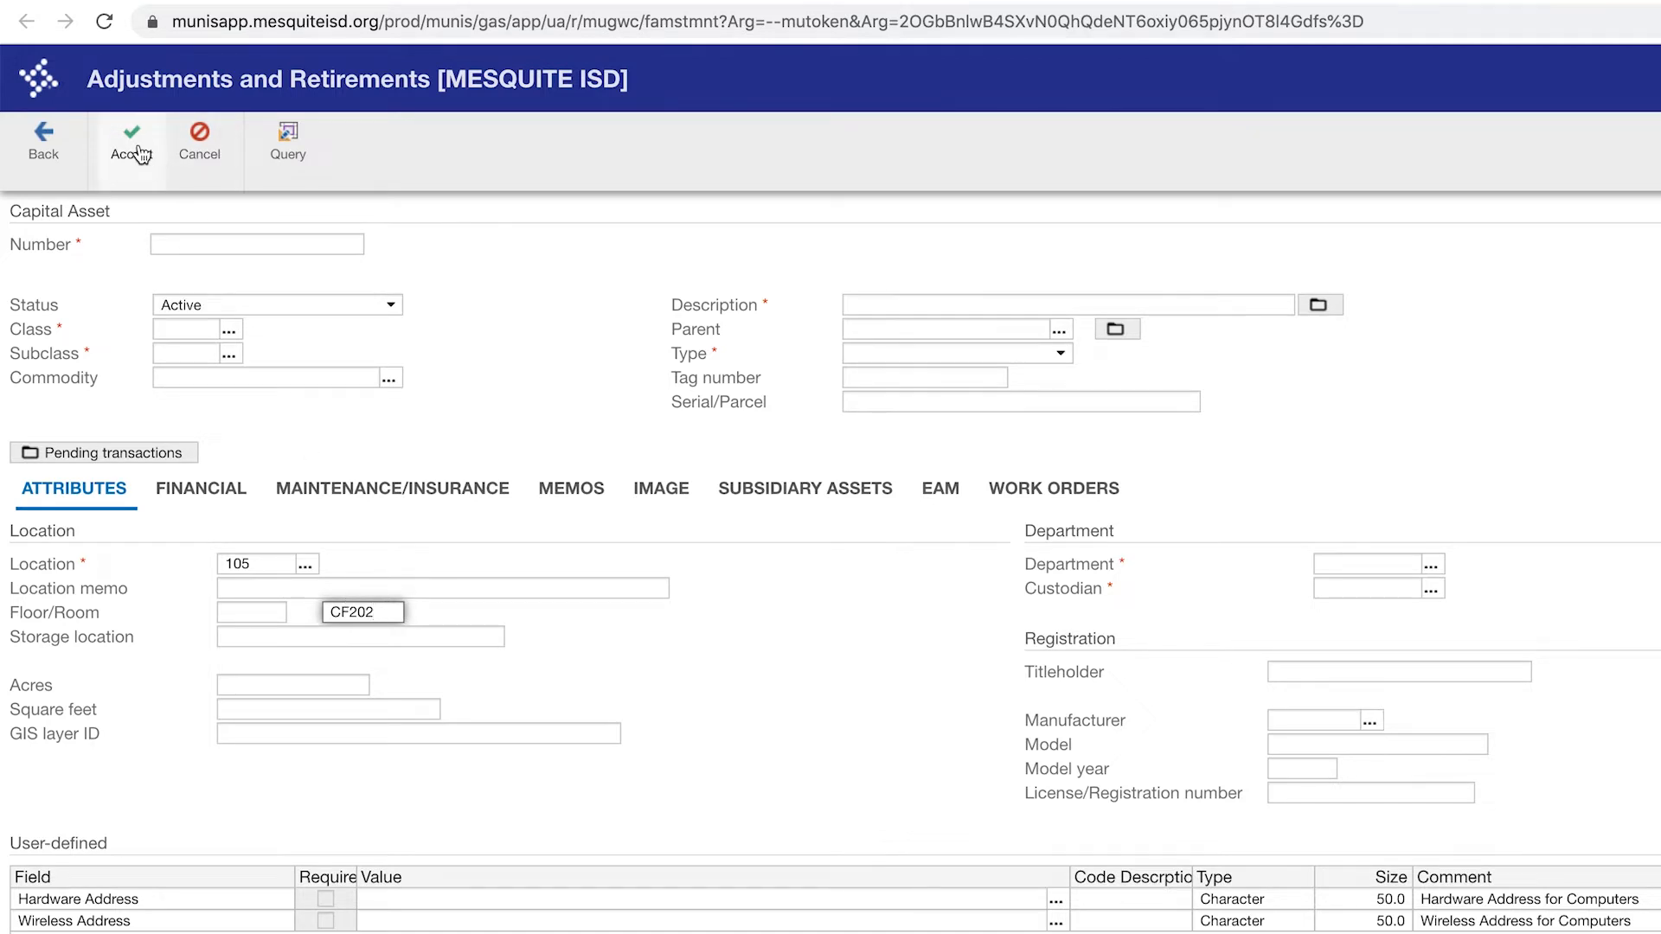
click(140, 153)
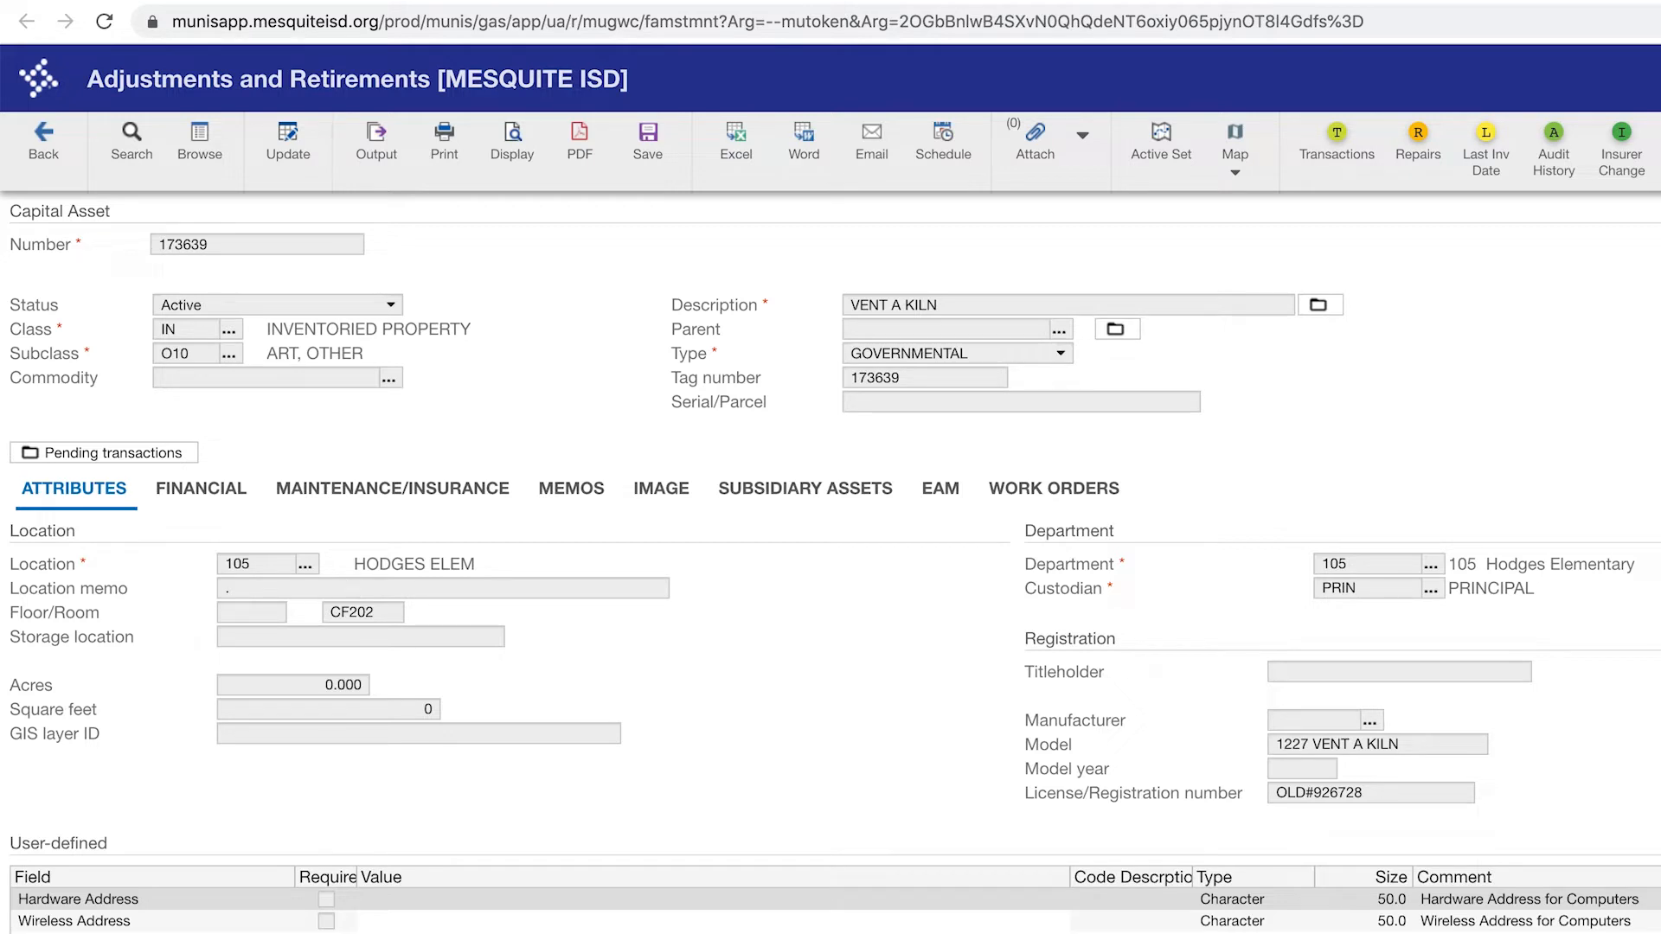
- Run a new search for Active assets at location 105 using the wildcard room value *101*
click(143, 140)
click(192, 305)
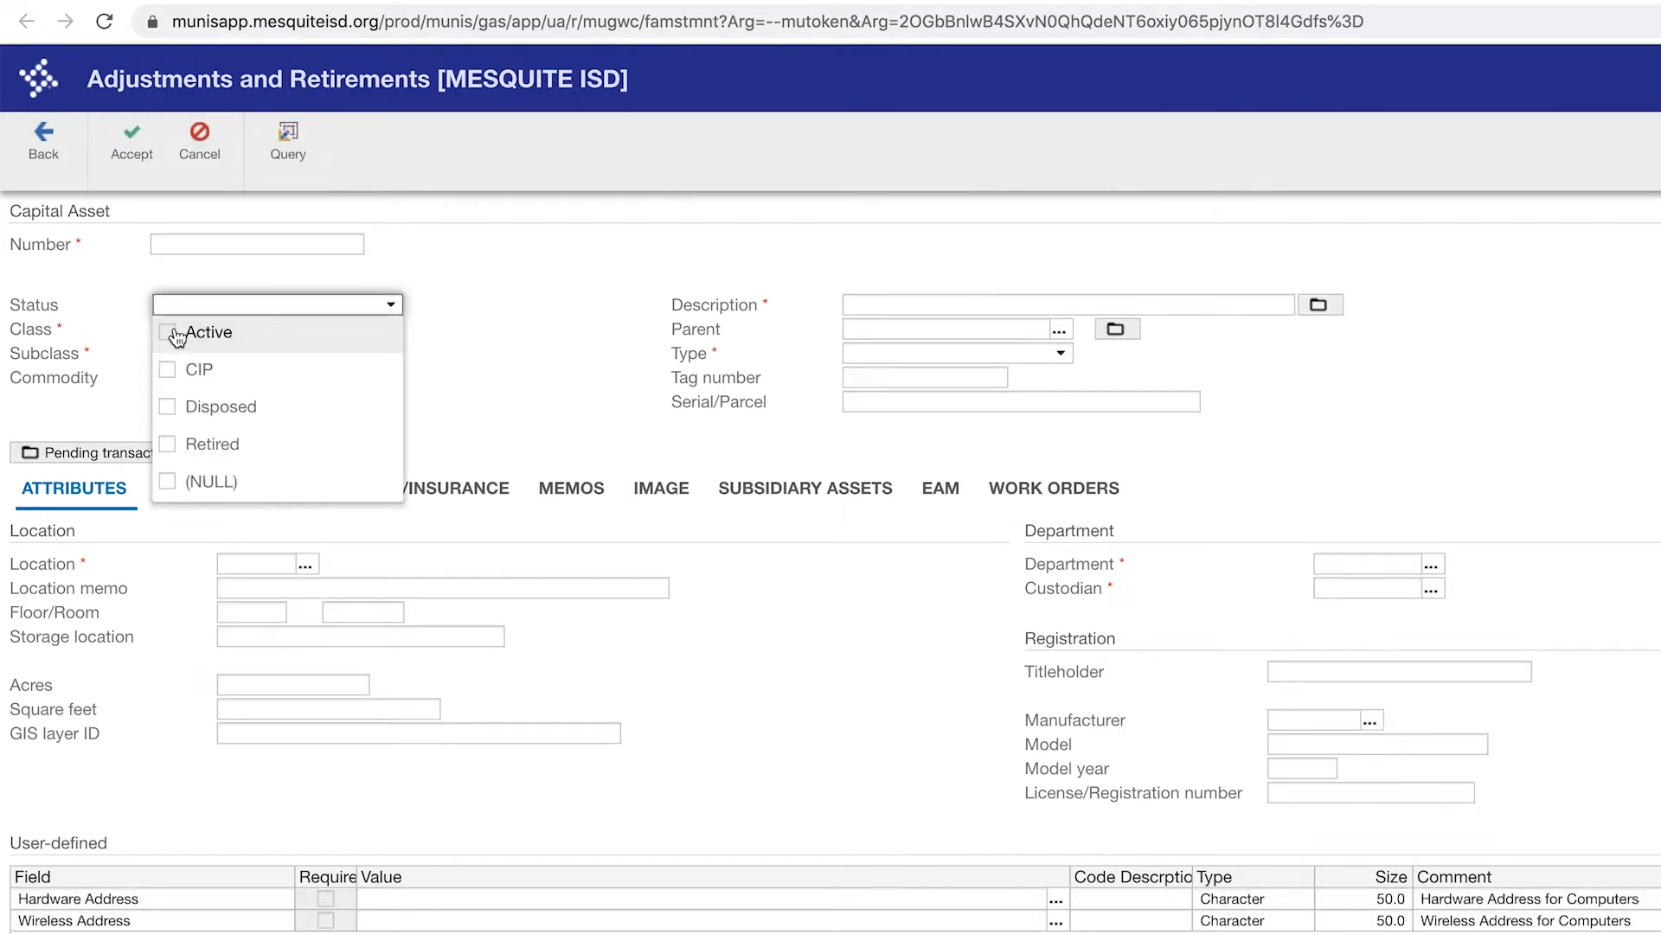
click(177, 335)
click(277, 563)
text(105)
click(360, 615)
text(*10)
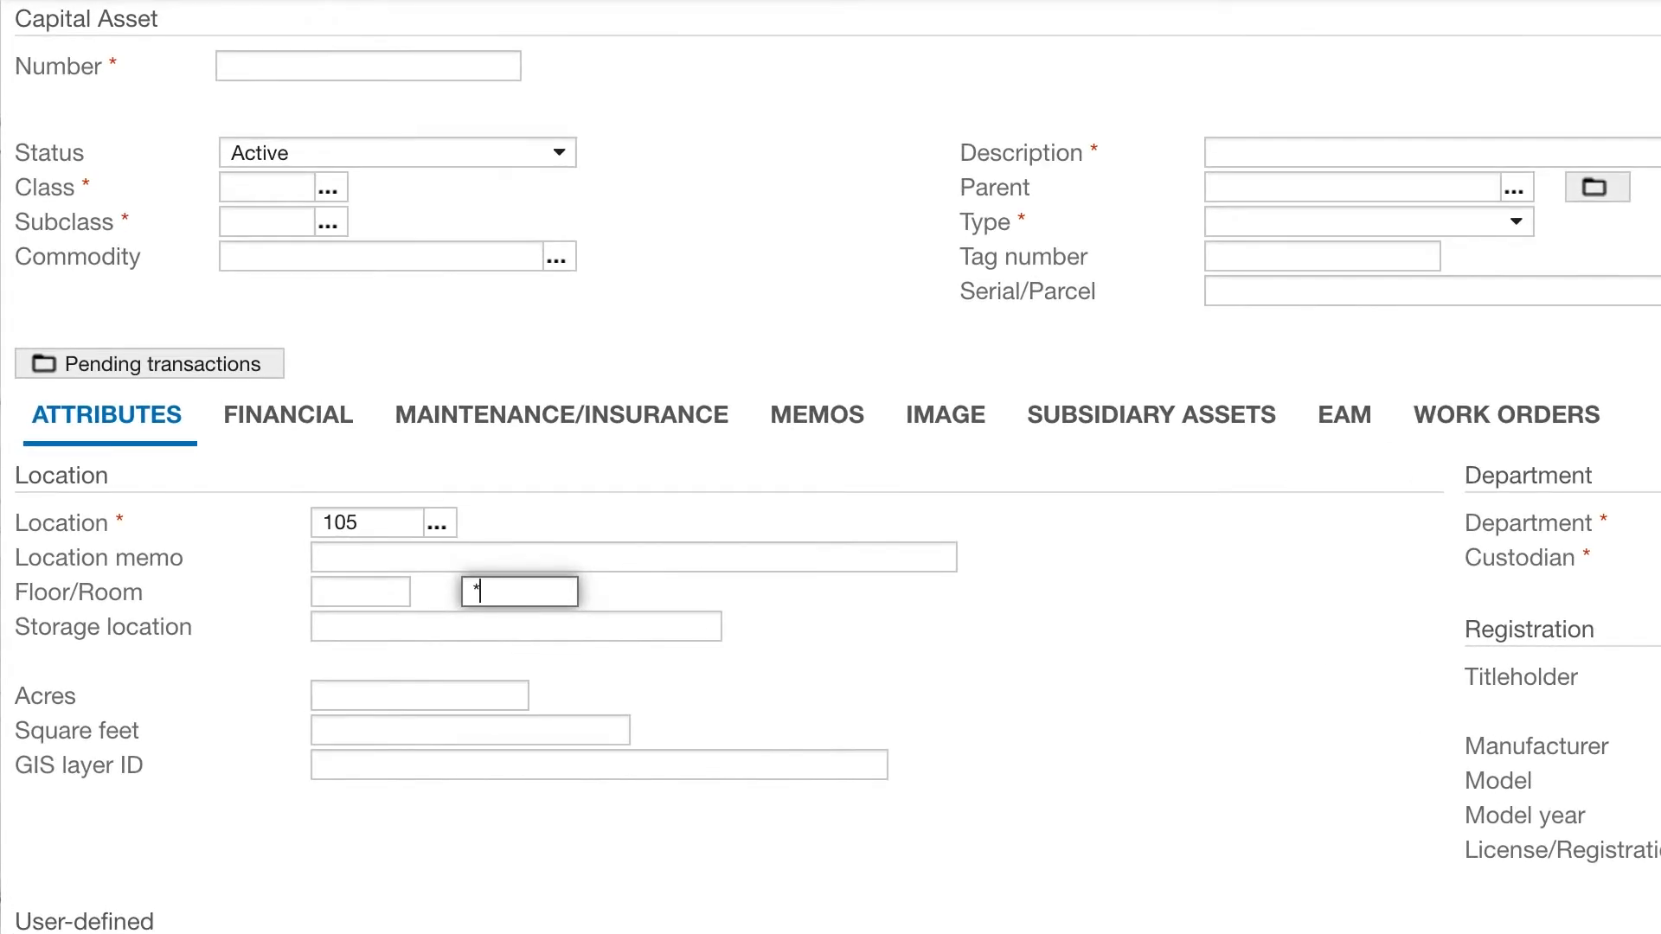
text(1)
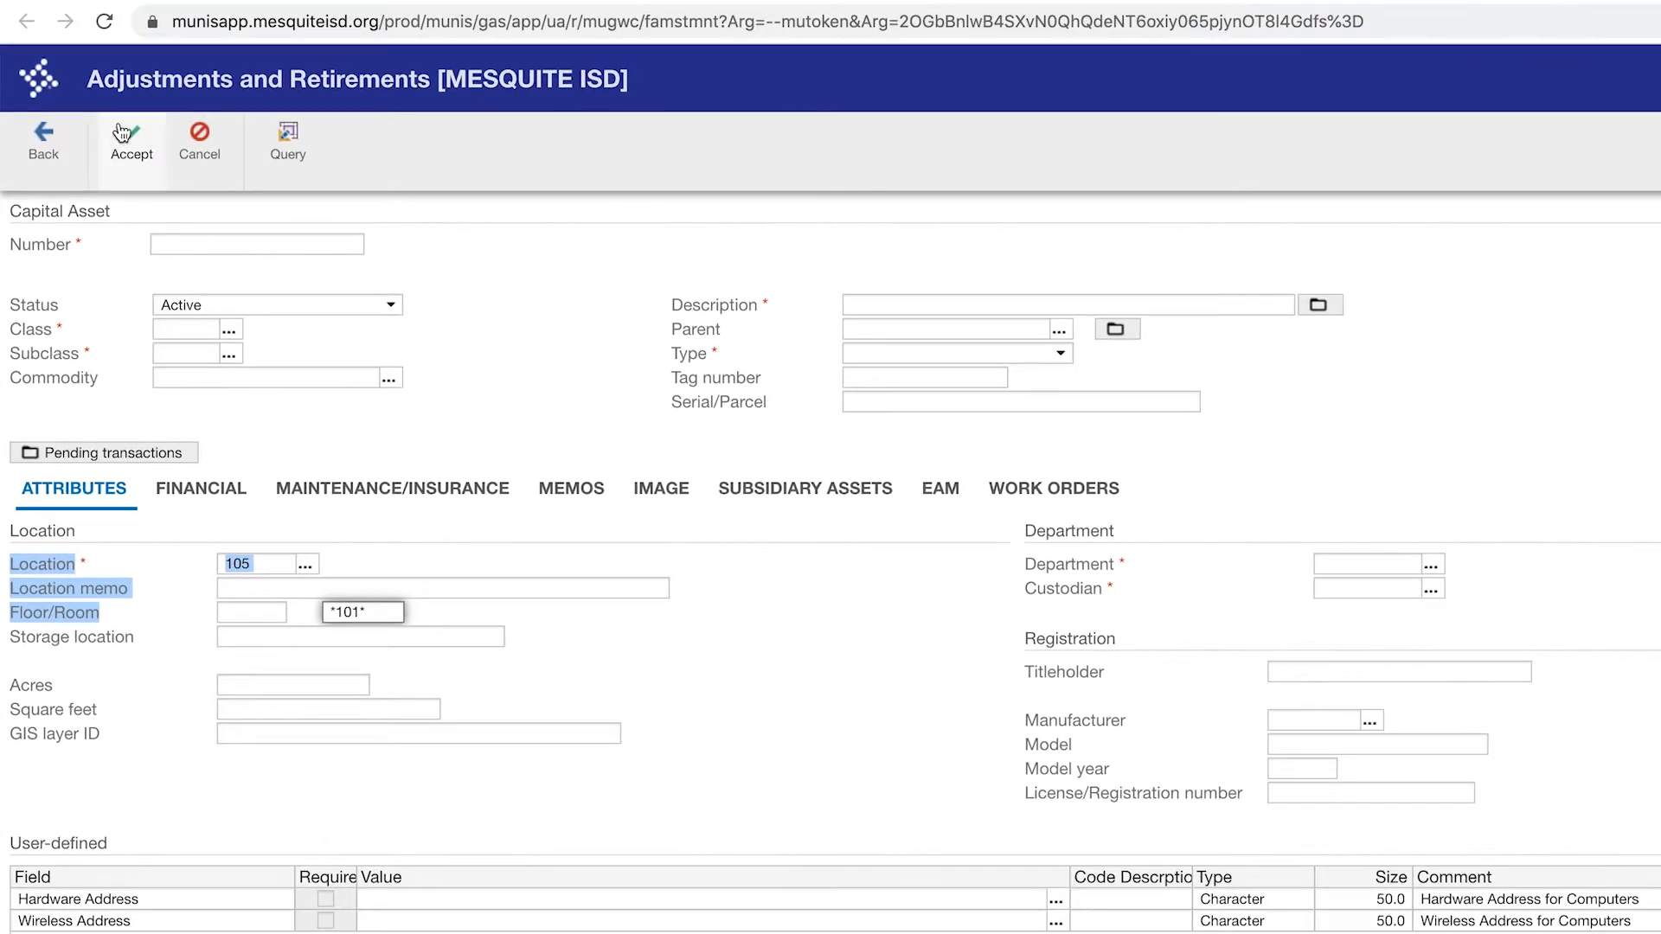
click(123, 142)
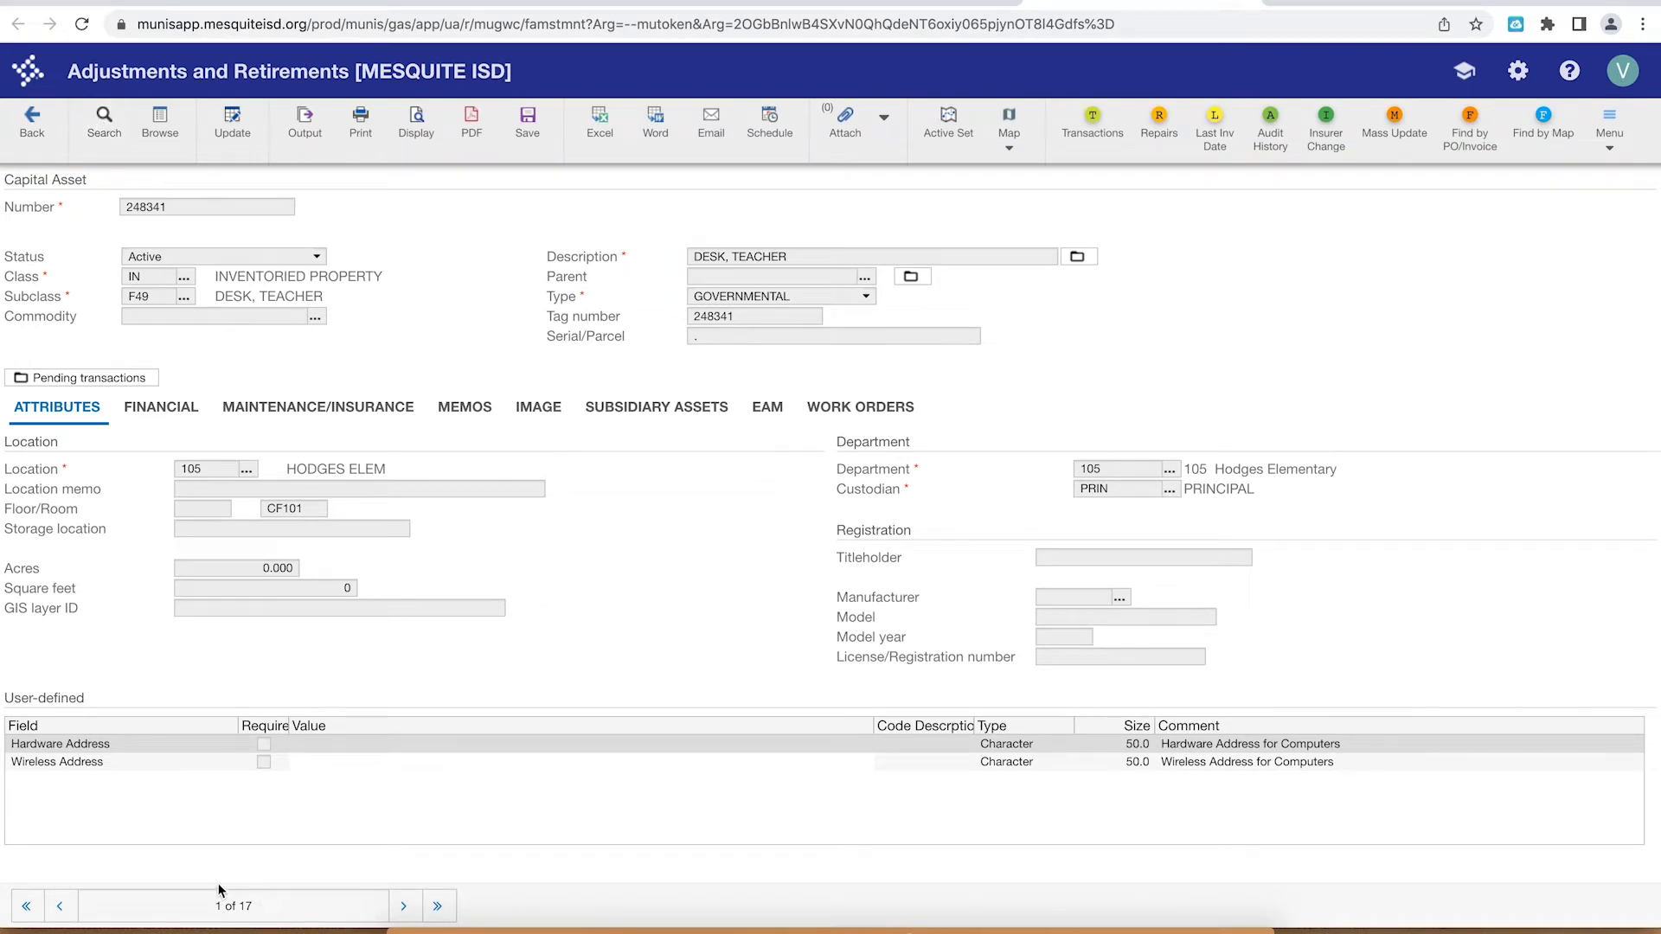
- Review the financial summary of the first asset found, including acquisition cost, and advance to the third record
click(195, 420)
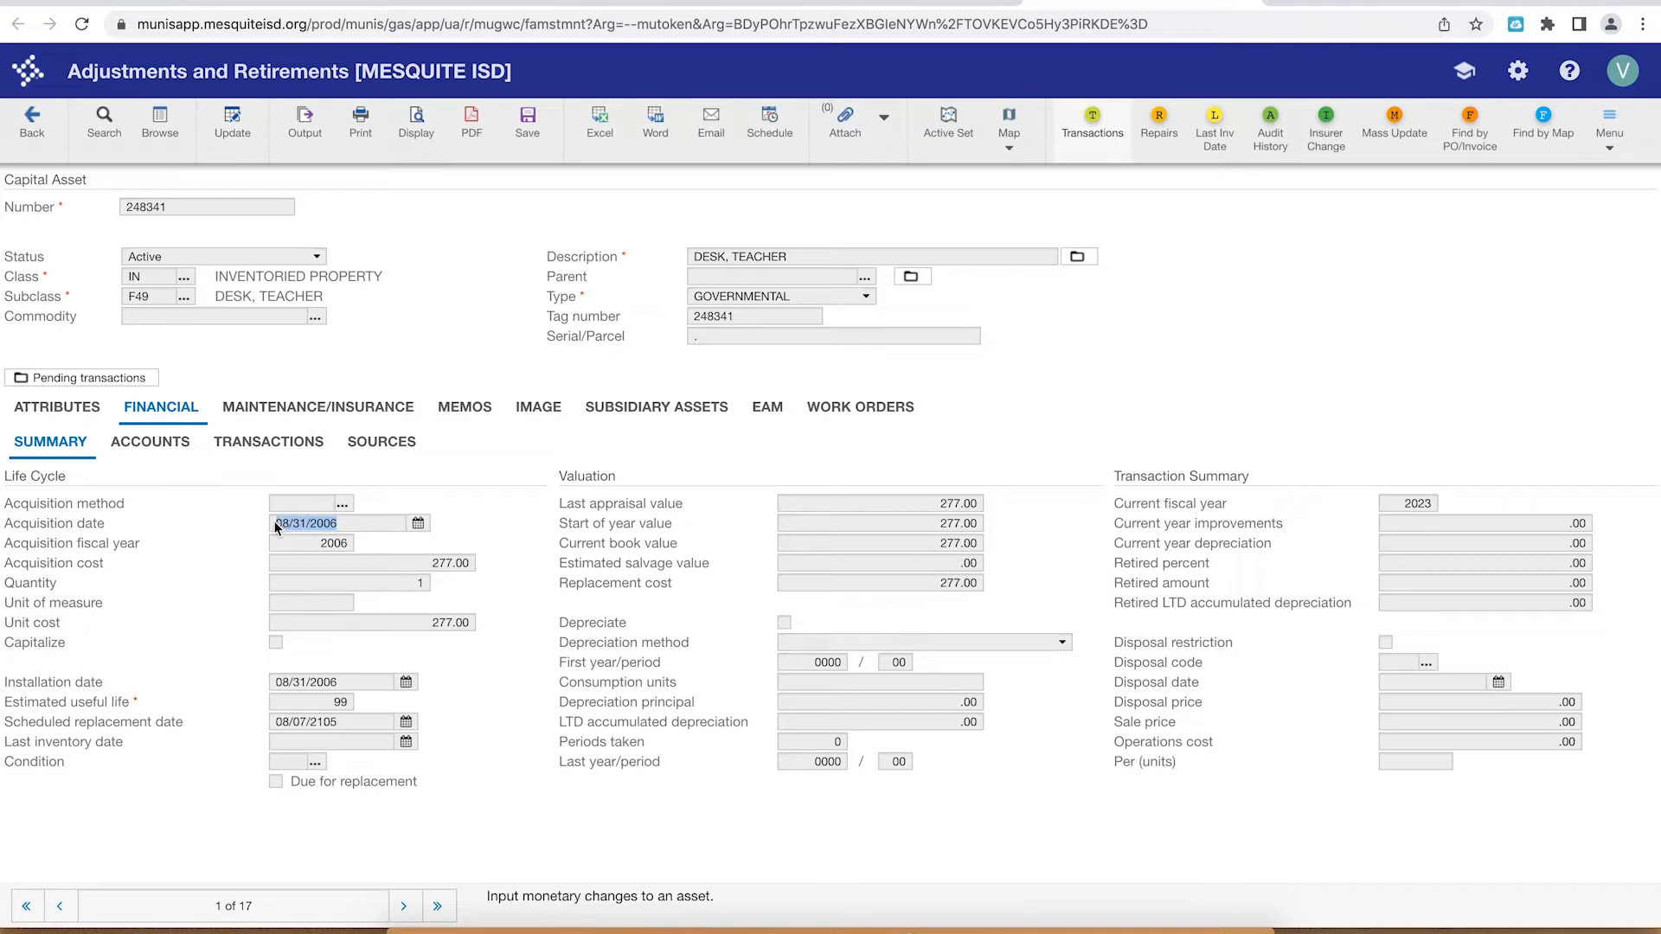
drag(430, 569, 471, 568)
click(403, 908)
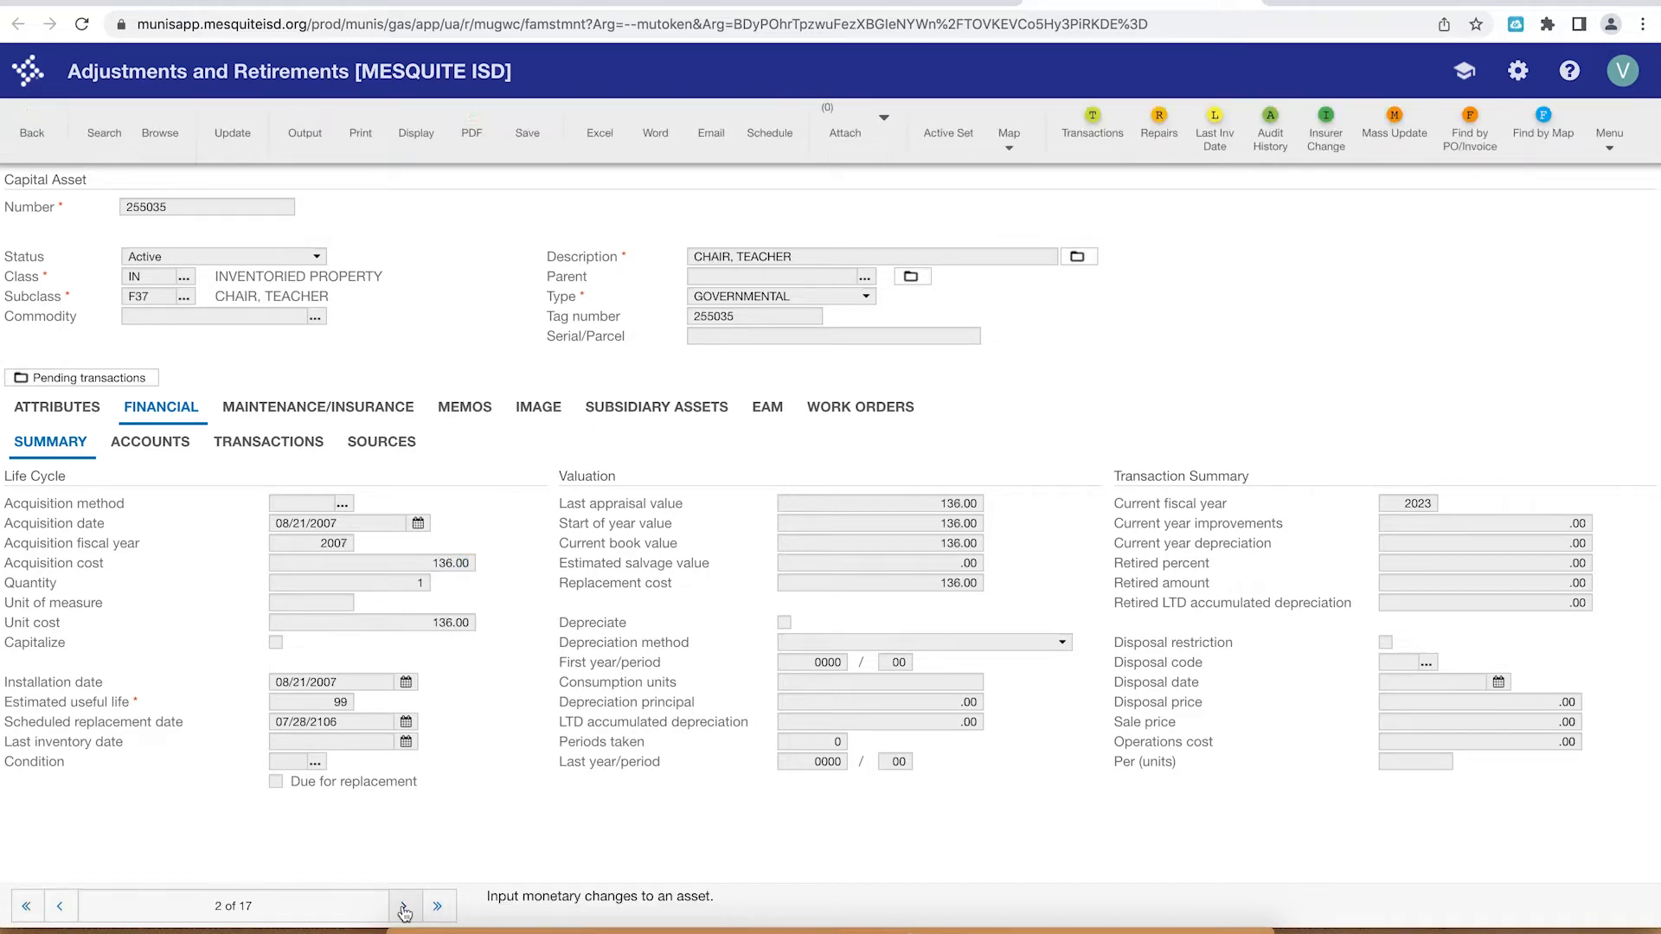
click(403, 909)
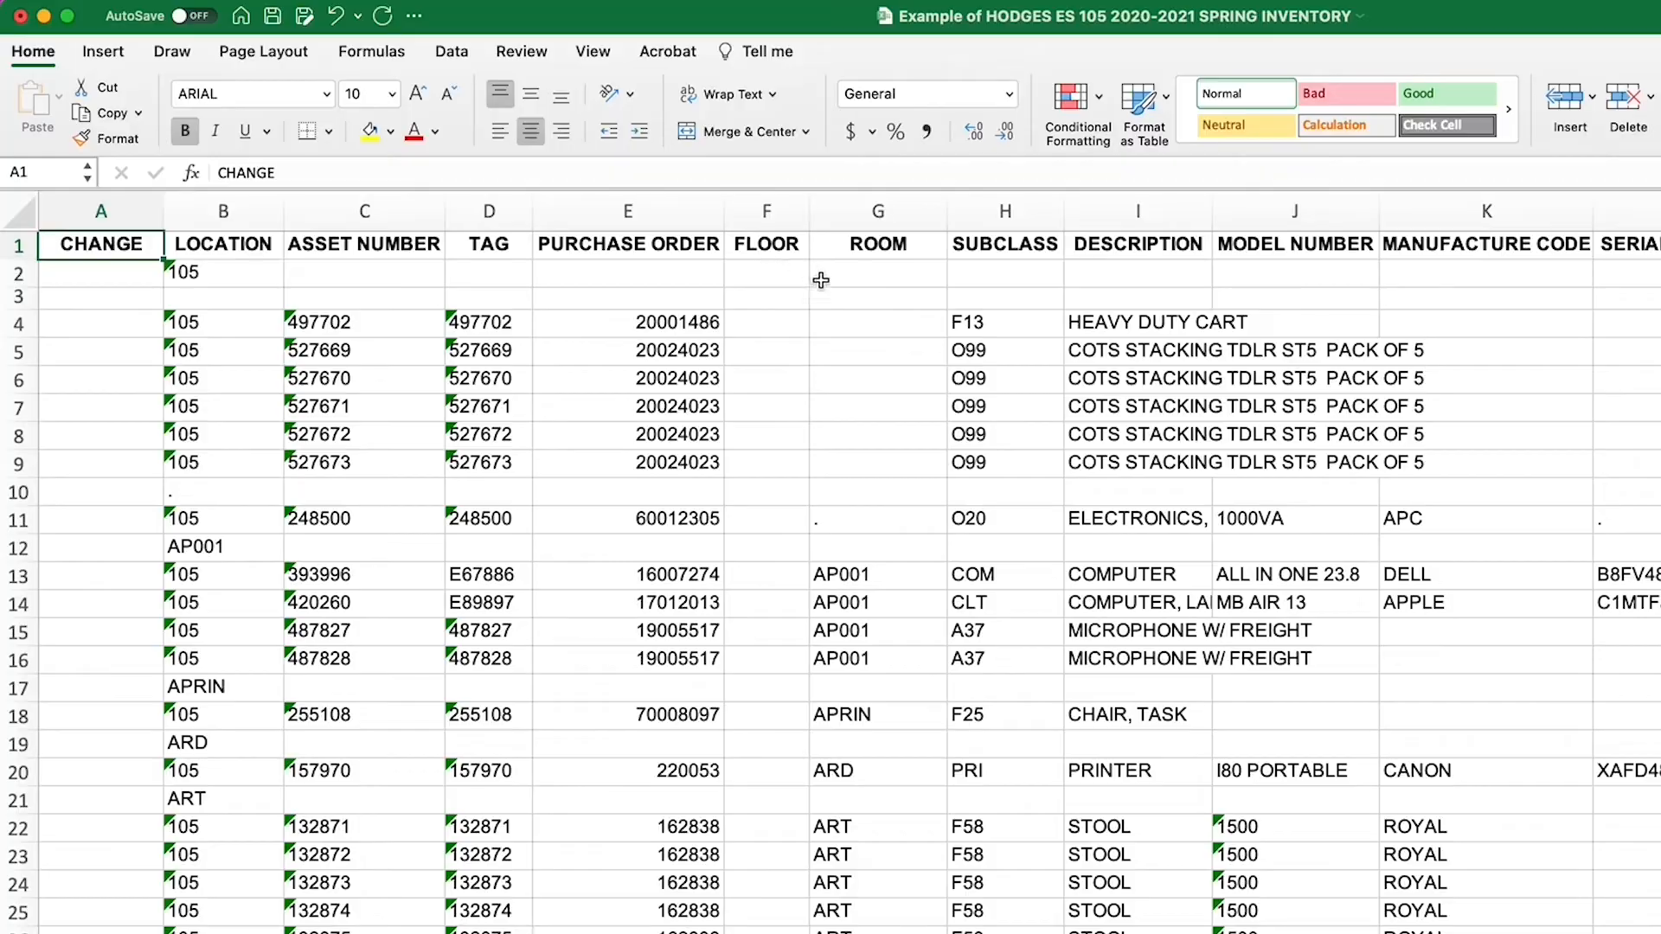
- Switch to the Hodges ES 105 spring inventory workbook in Excel and select the blank Room cells G4 to G9
click(854, 320)
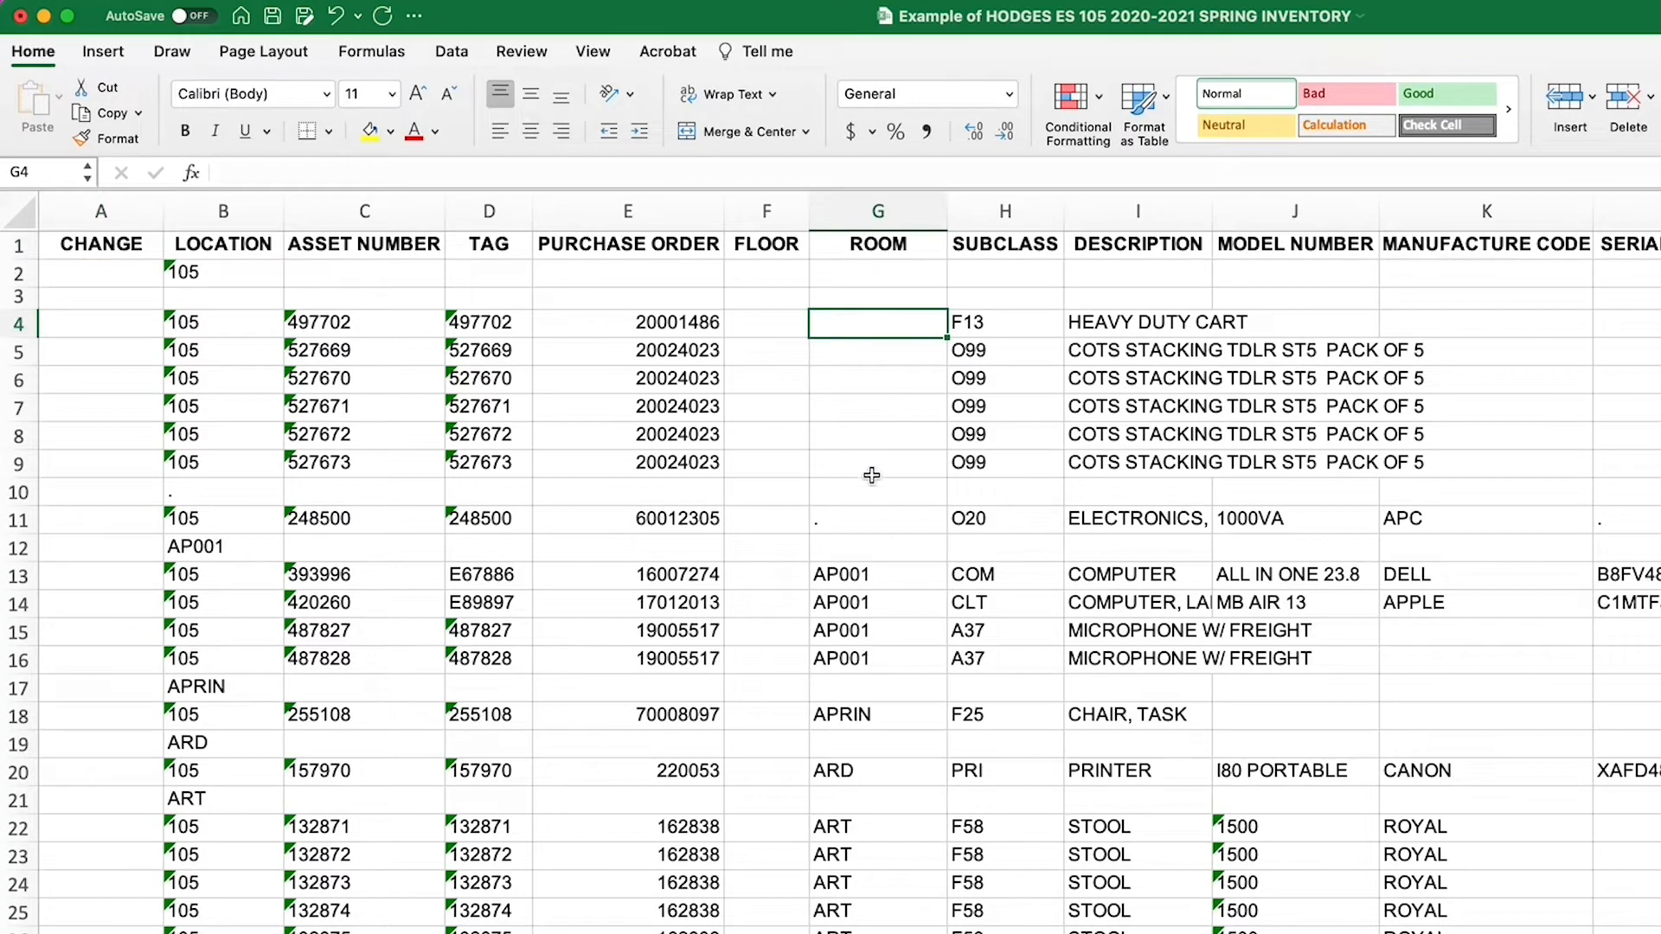
shift+click(881, 467)
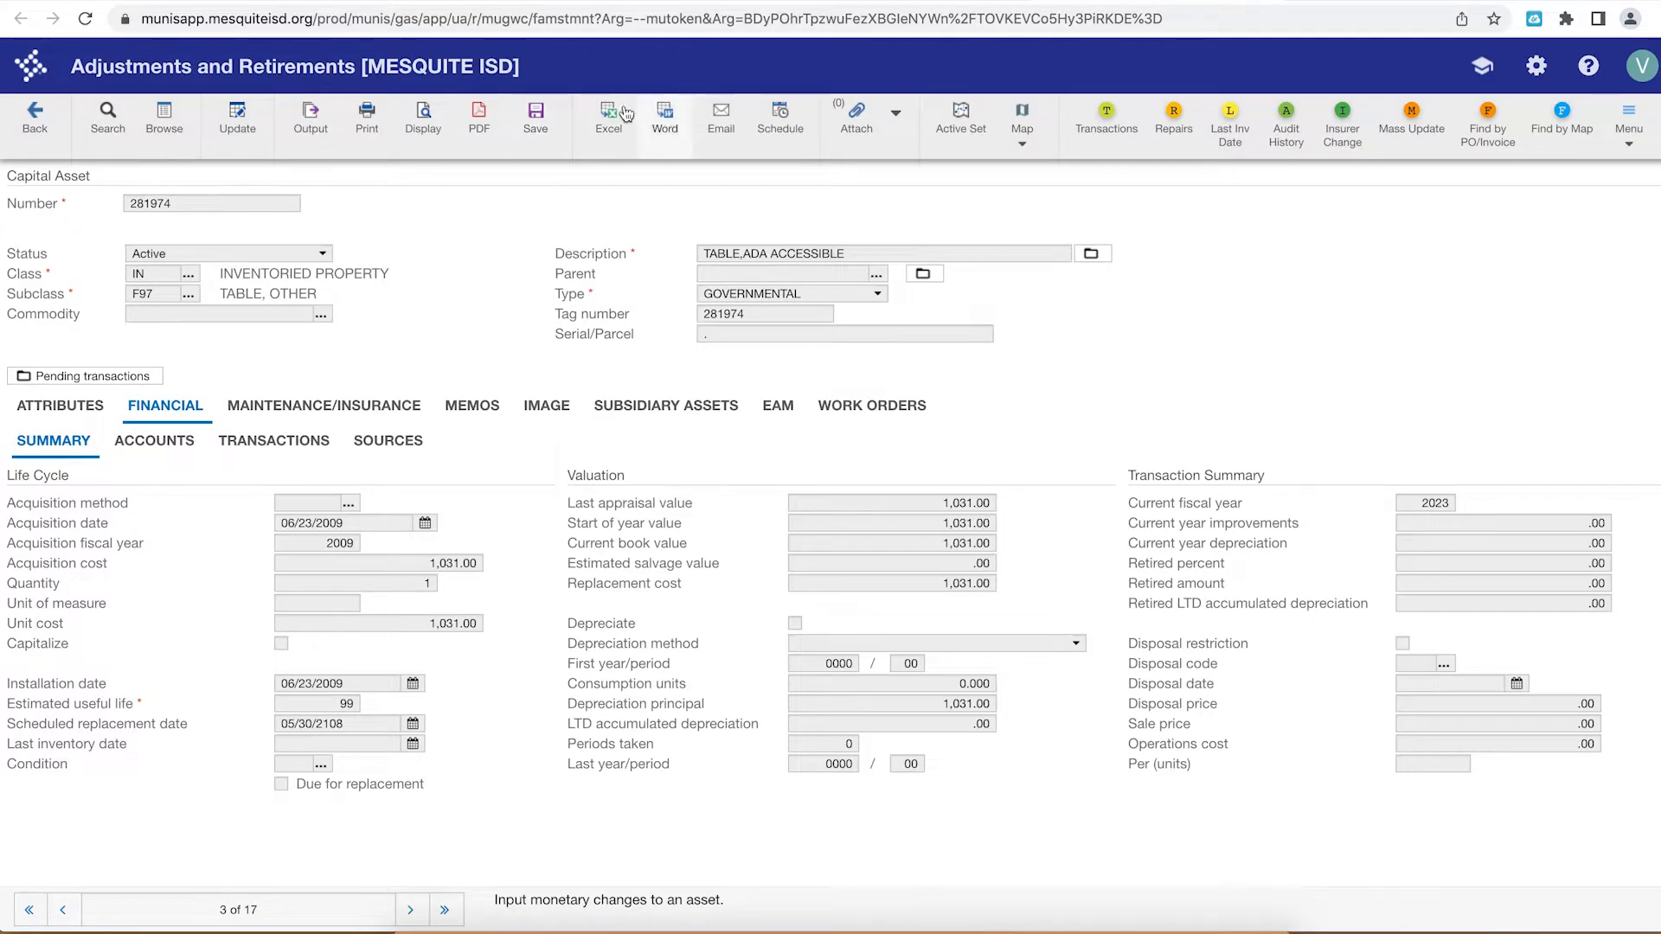
- Export the found assets to Excel with the DESCRIPTION and TAG # fields also included, and open the downloaded workbook
click(609, 119)
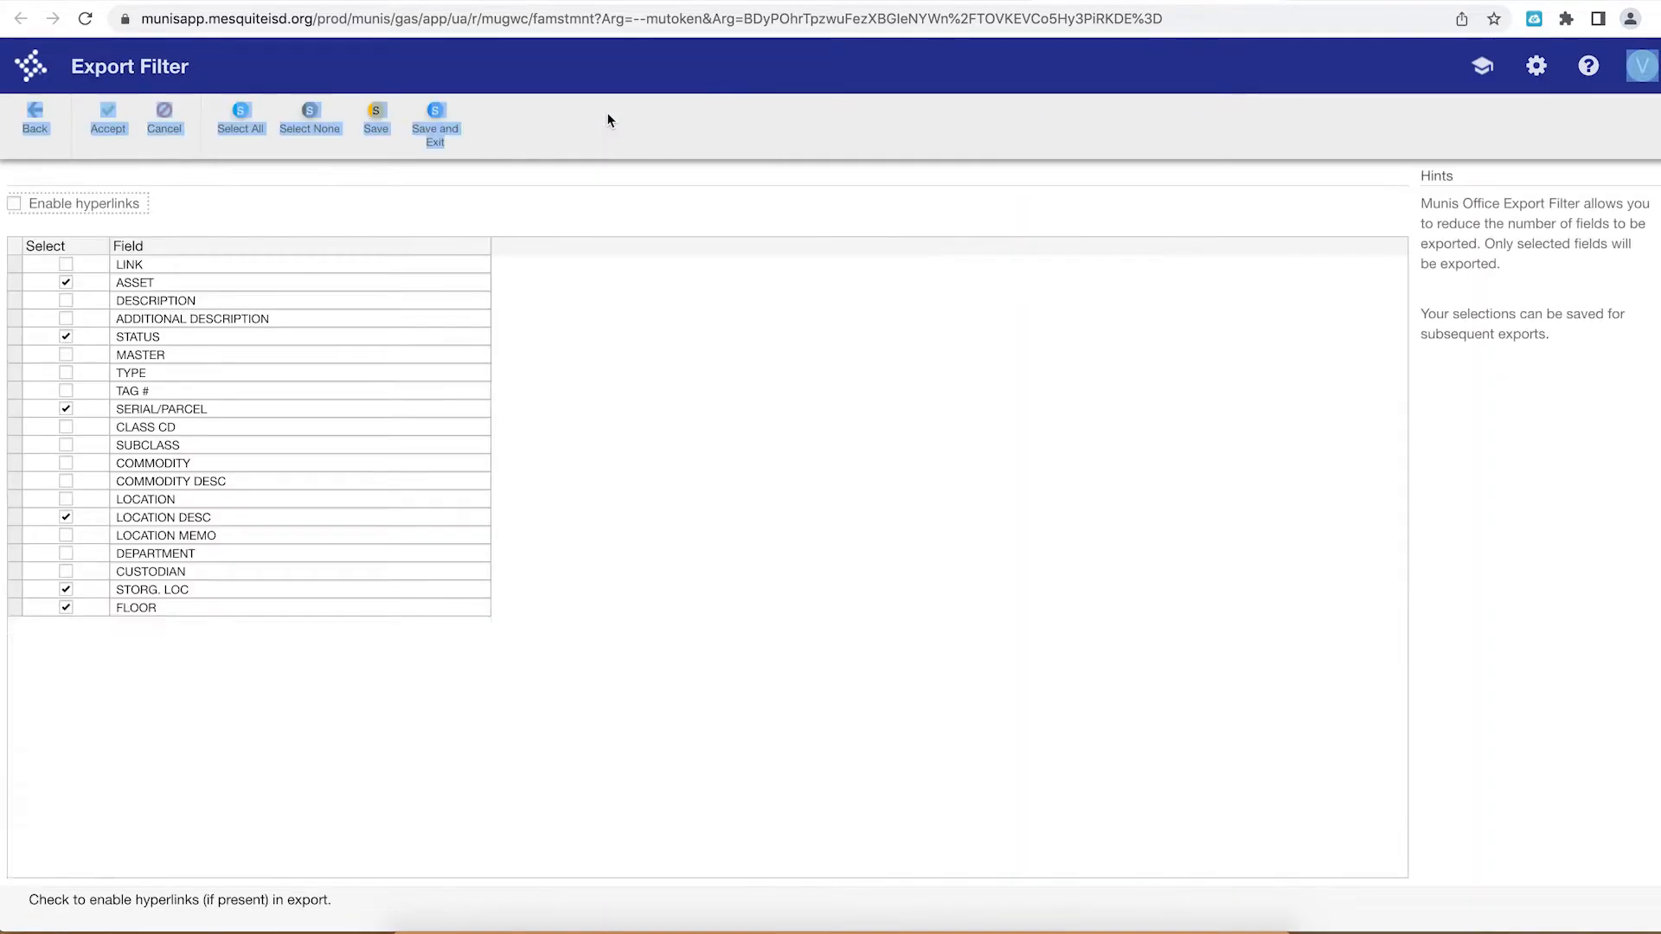
click(67, 300)
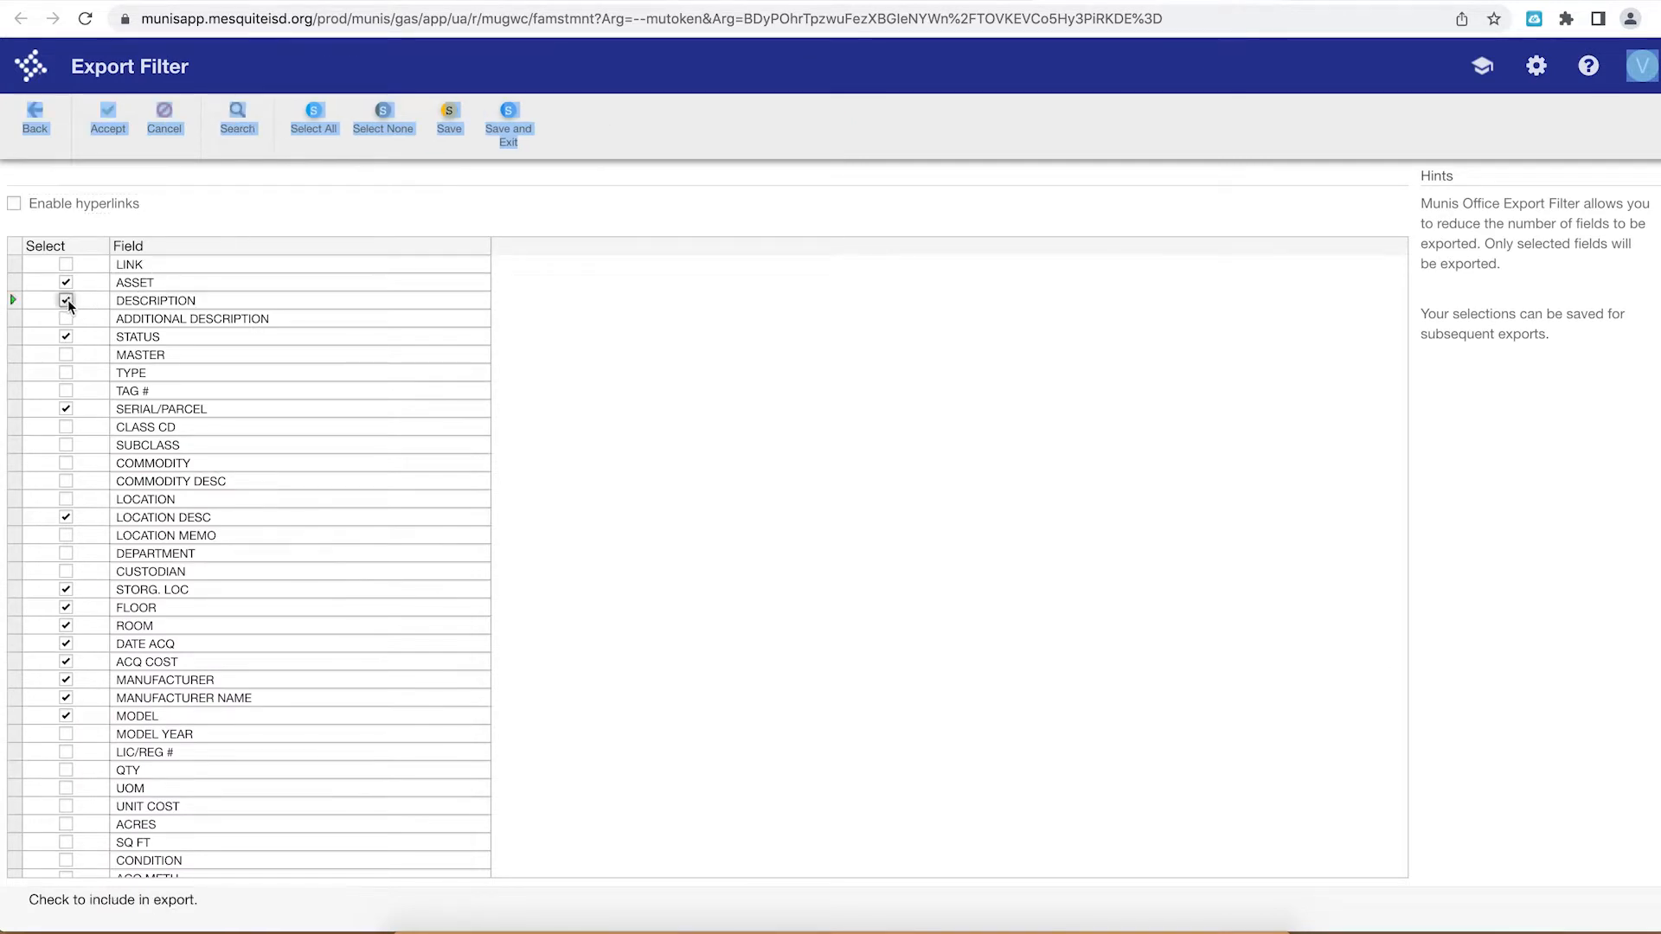
click(65, 391)
click(116, 120)
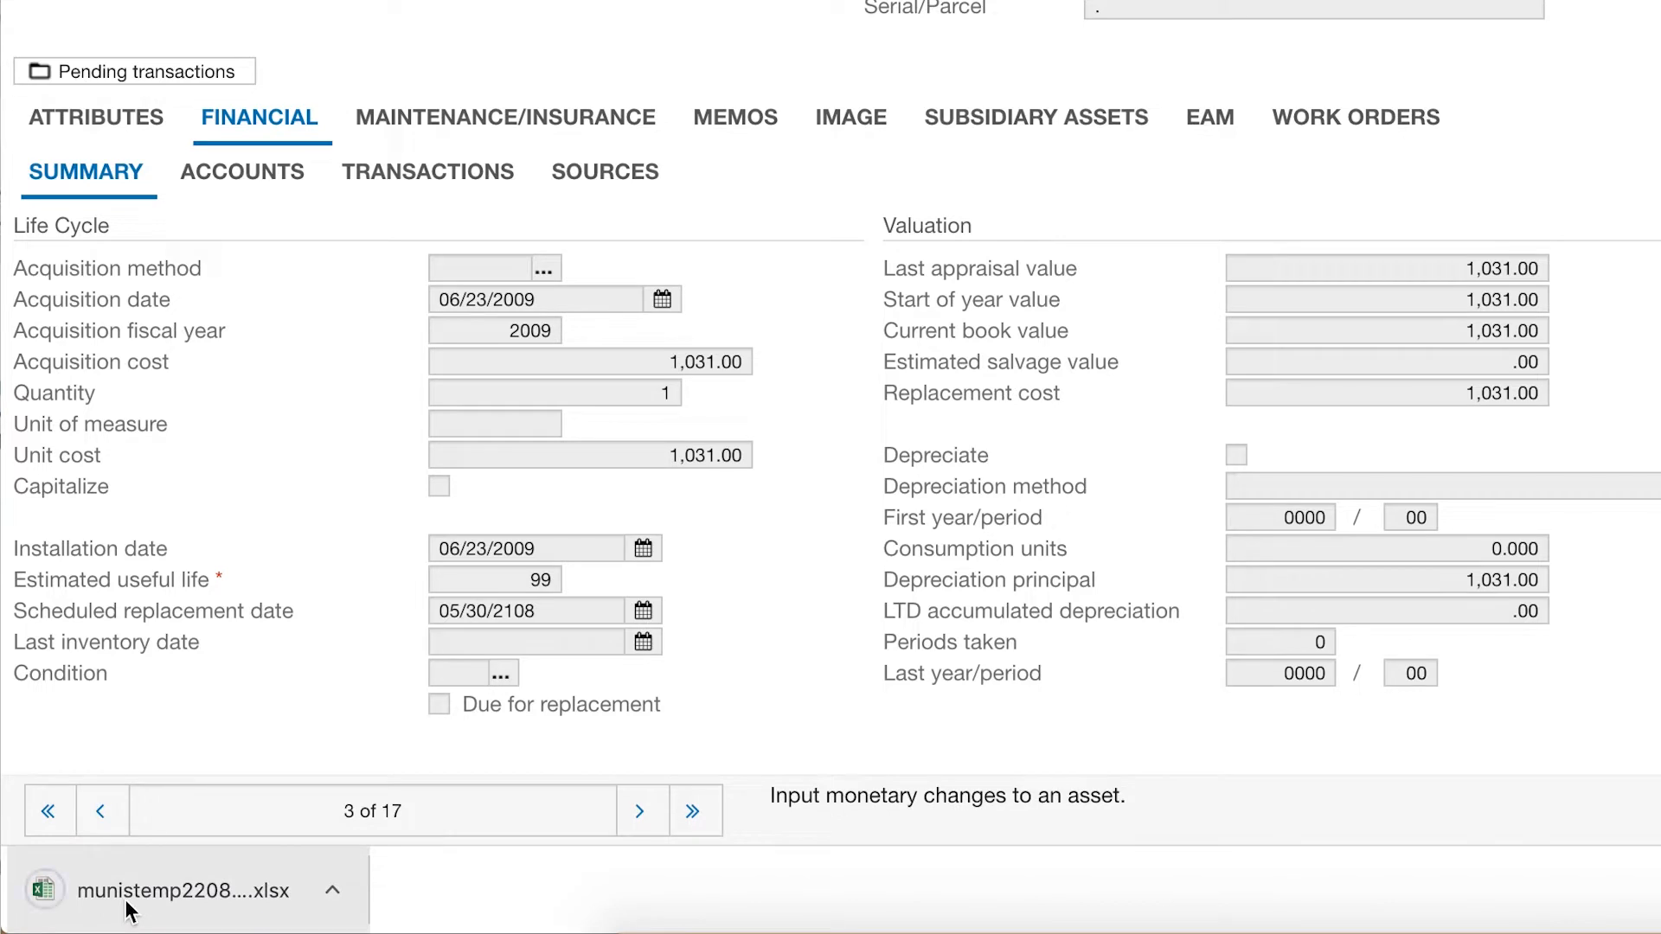
click(124, 901)
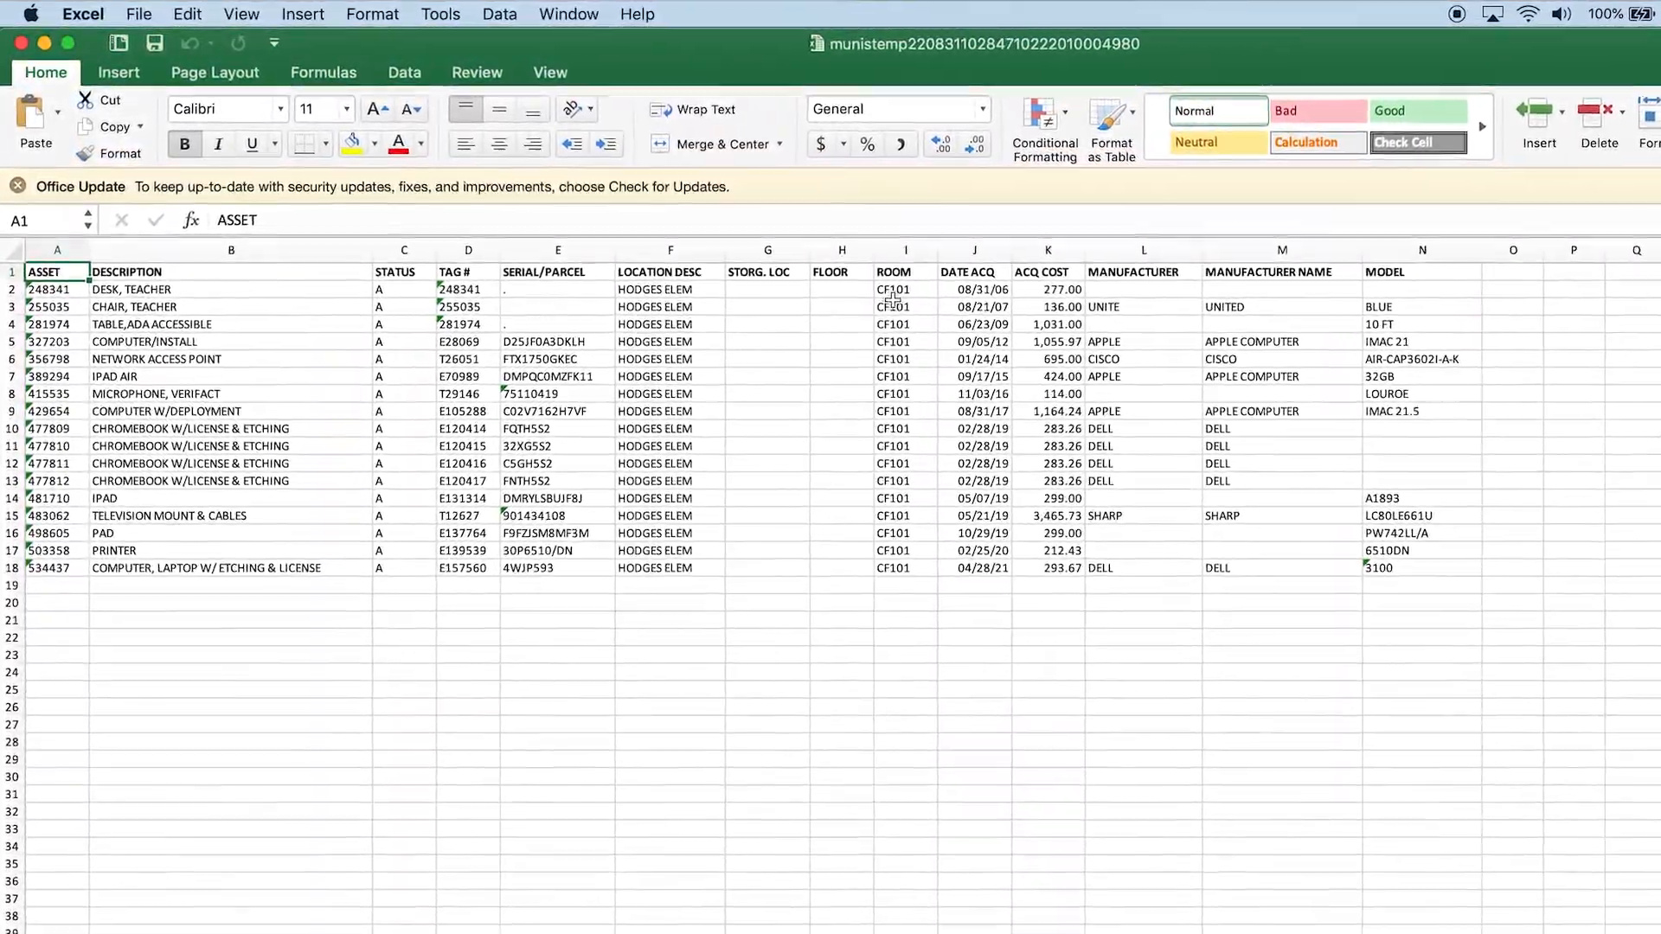
- Check the ROOM column of the exported workbook by selecting its values from I2 to I18
click(838, 276)
drag(911, 299, 922, 511)
drag(995, 551, 992, 622)
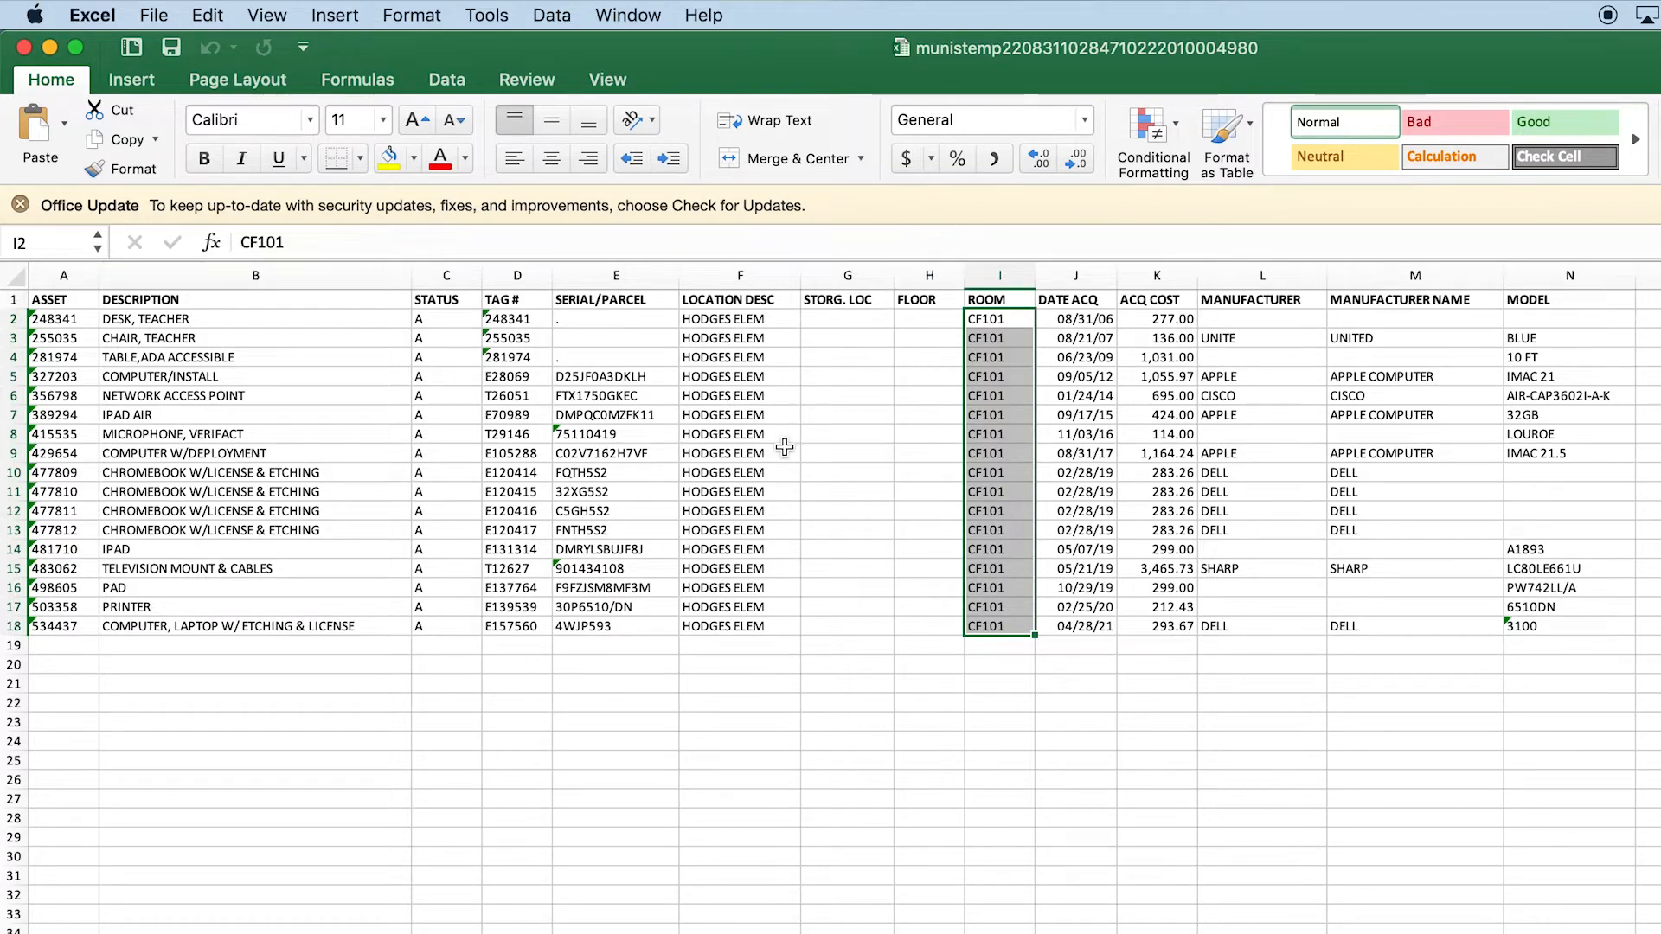
click(888, 475)
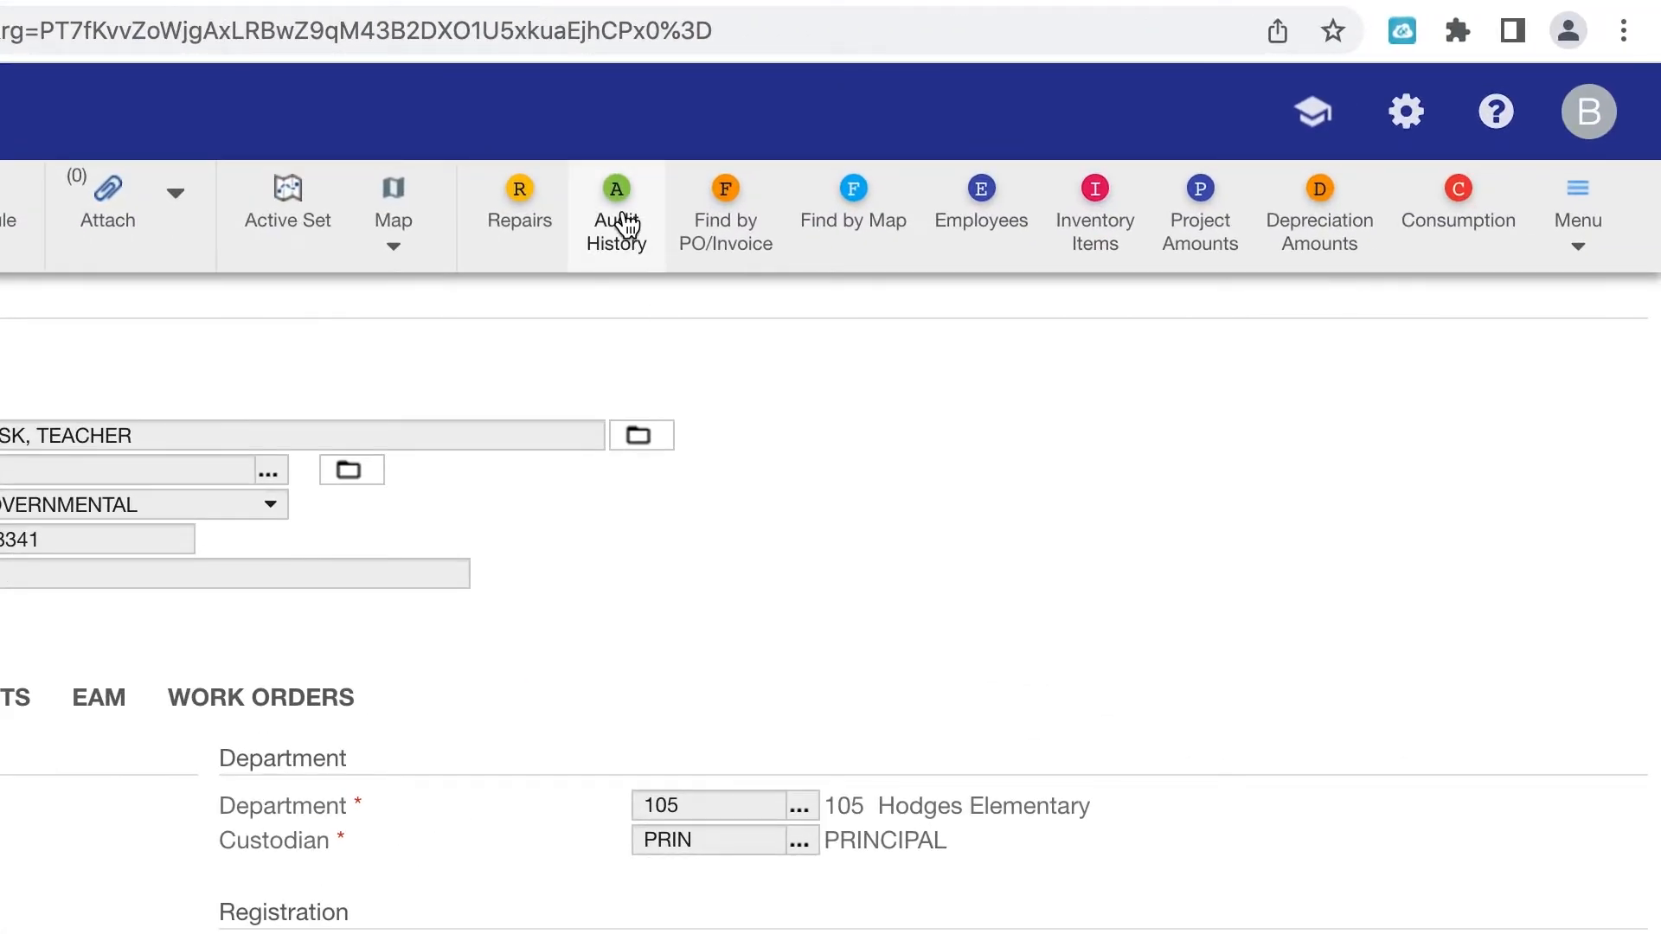
- Review the teacher desk's audit history in Munis, sorting changes by date, user ID and field, and inspect the room change's old and new values
click(621, 221)
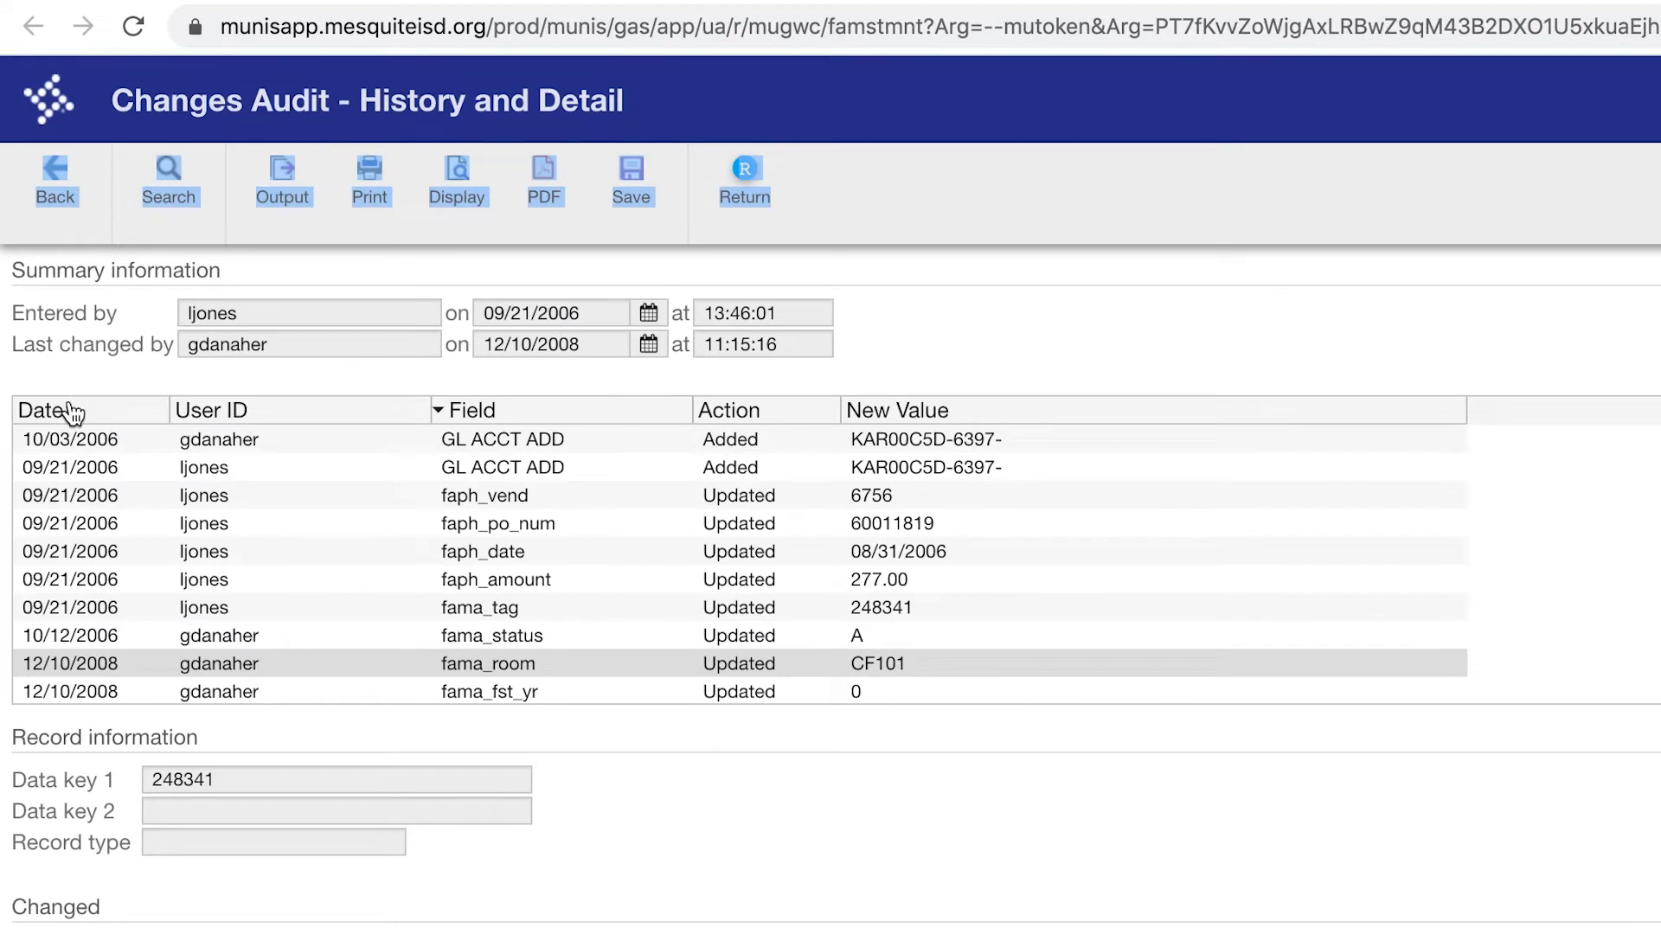
click(73, 412)
click(78, 413)
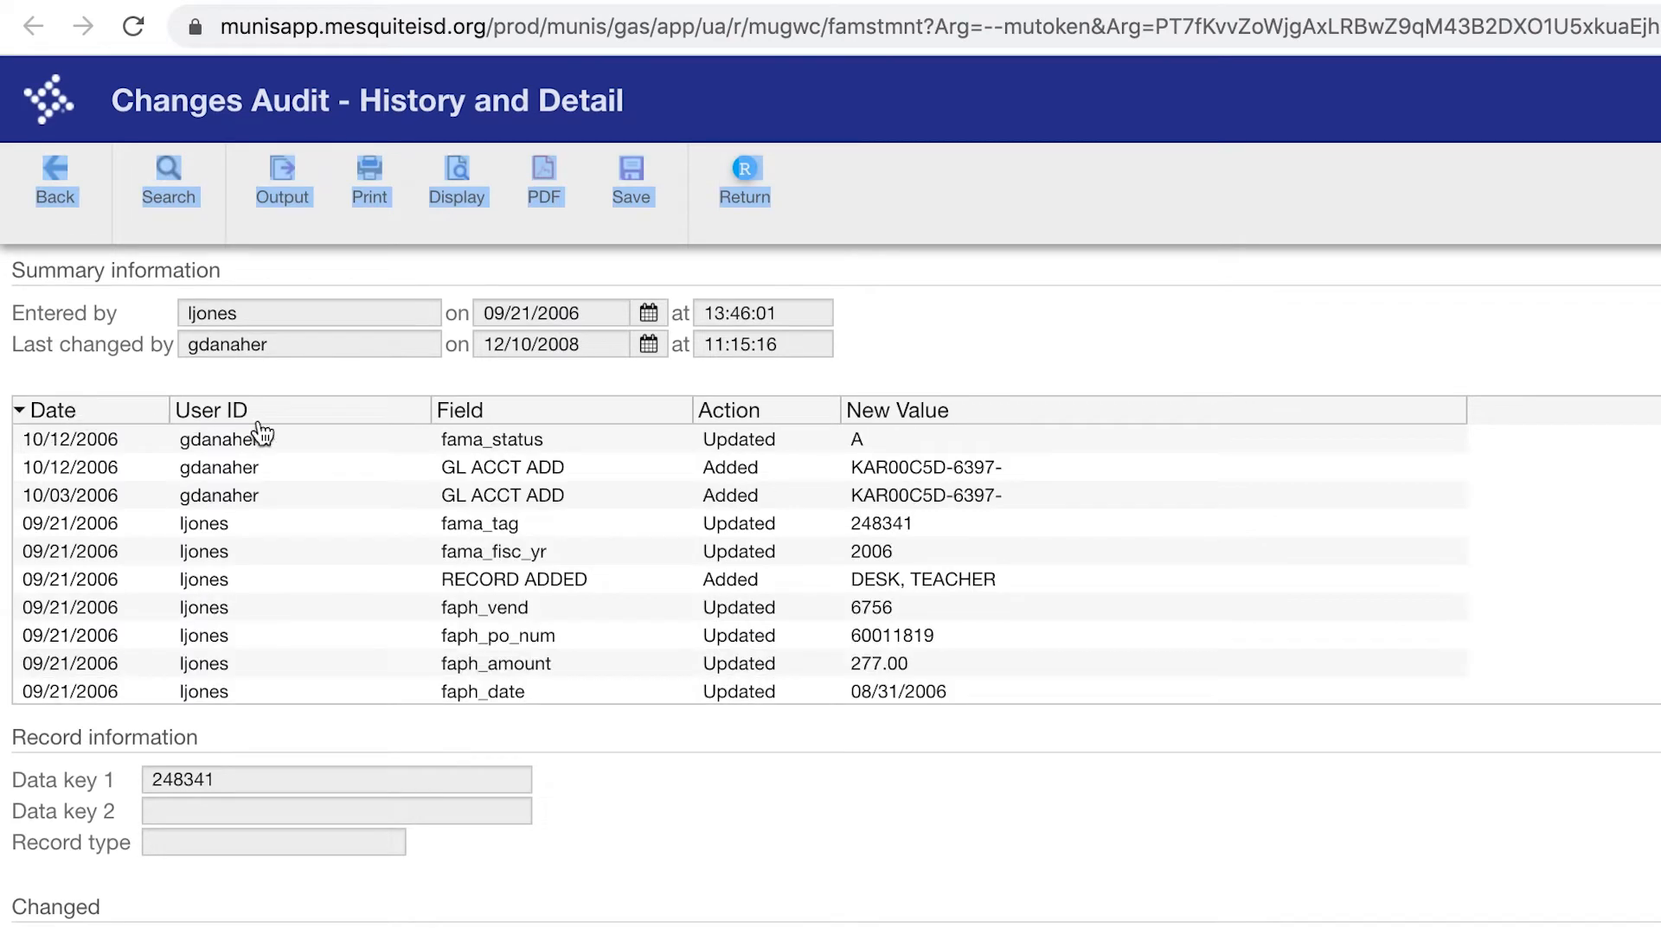
click(479, 415)
click(479, 415)
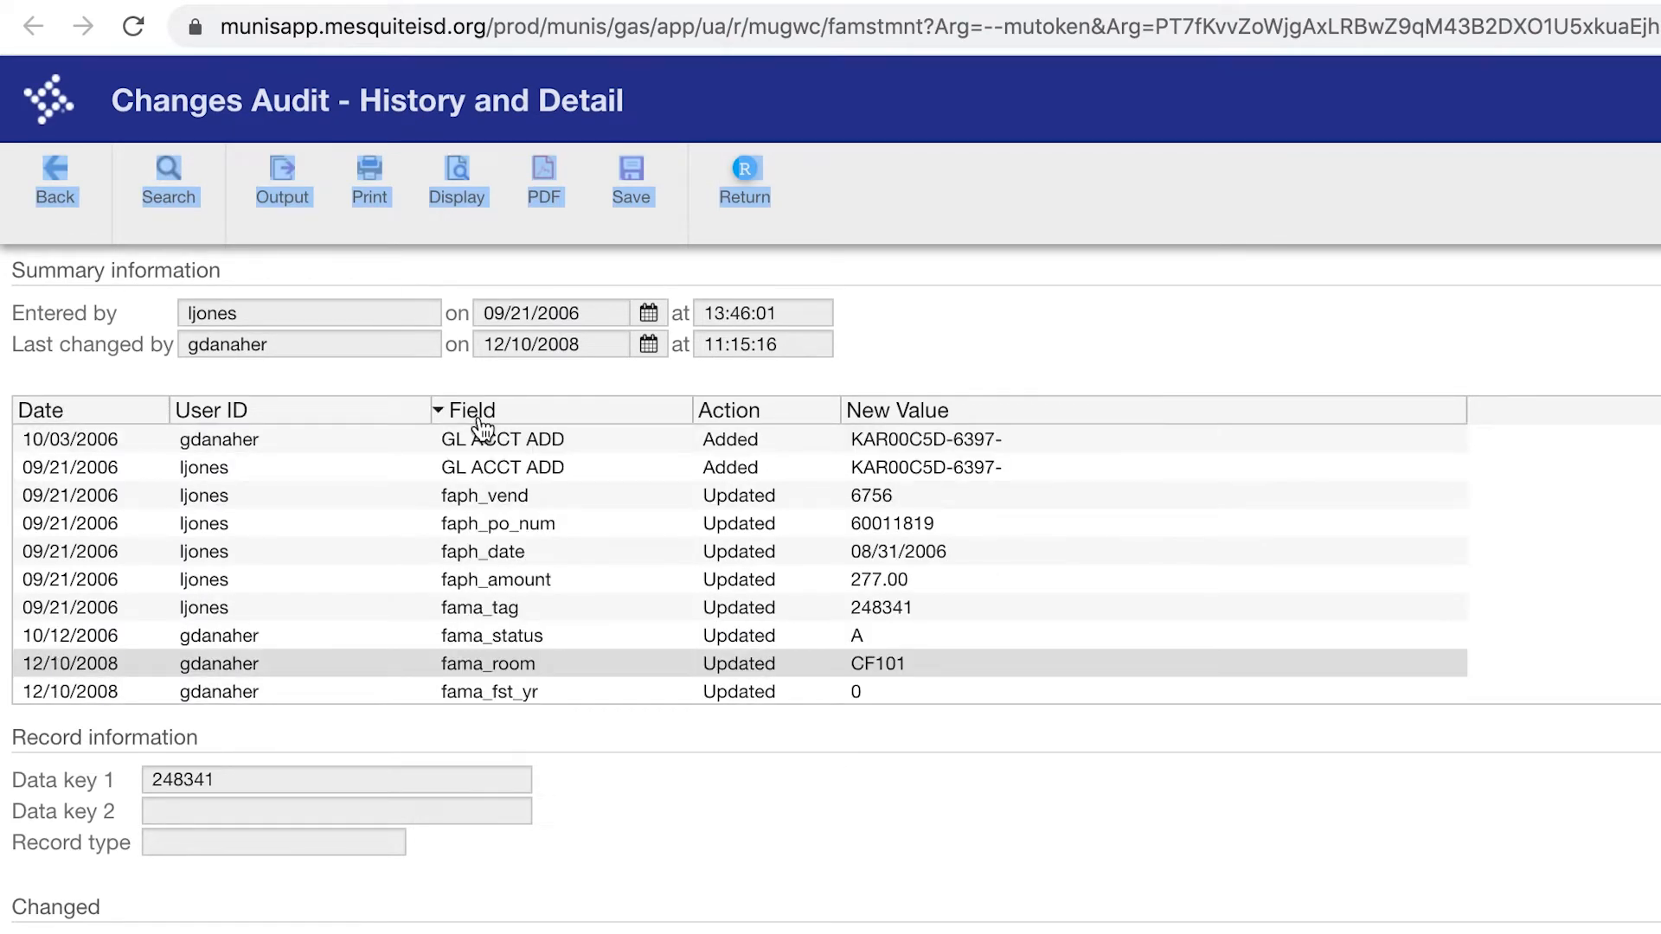
click(326, 410)
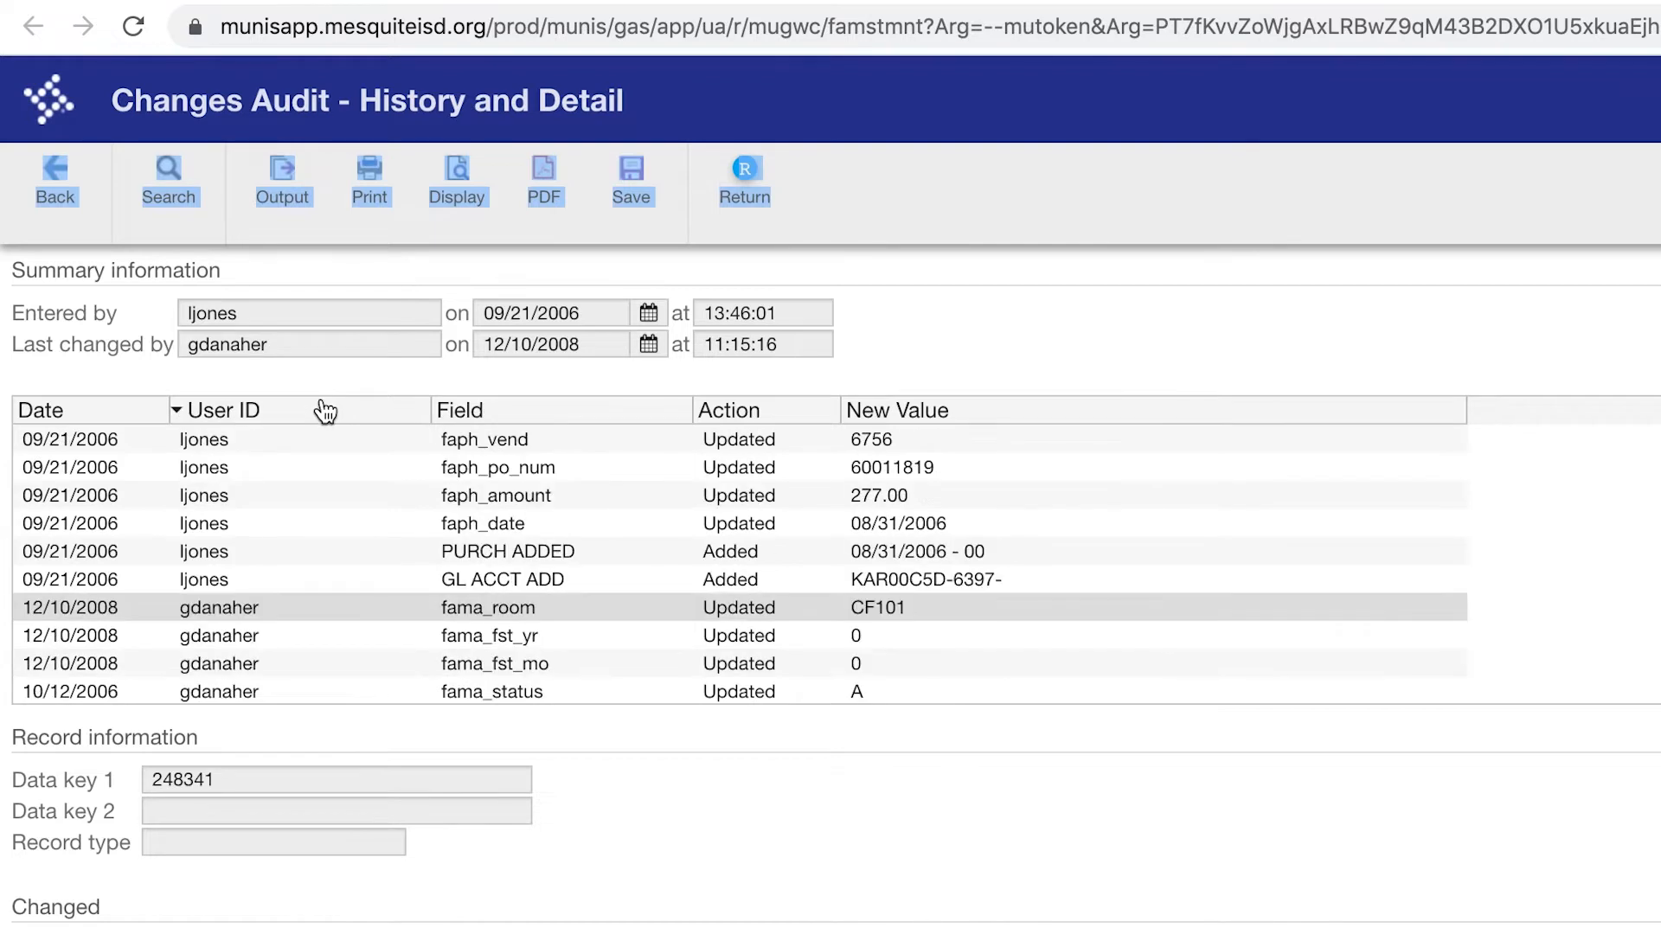
click(465, 415)
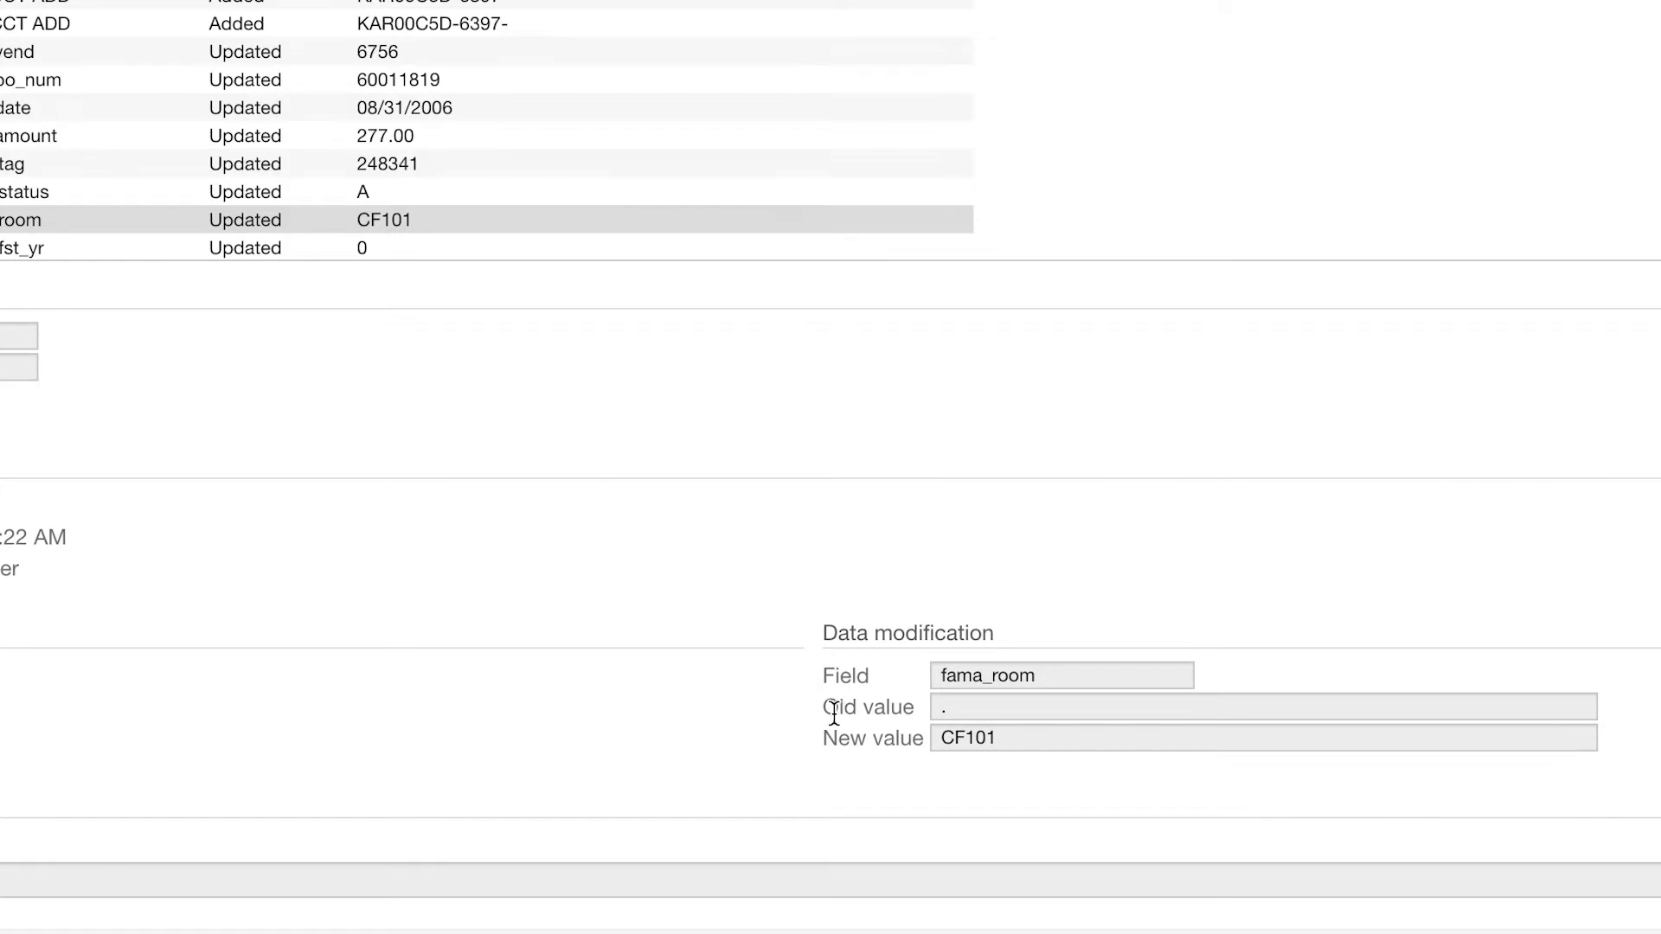
drag(830, 713, 906, 729)
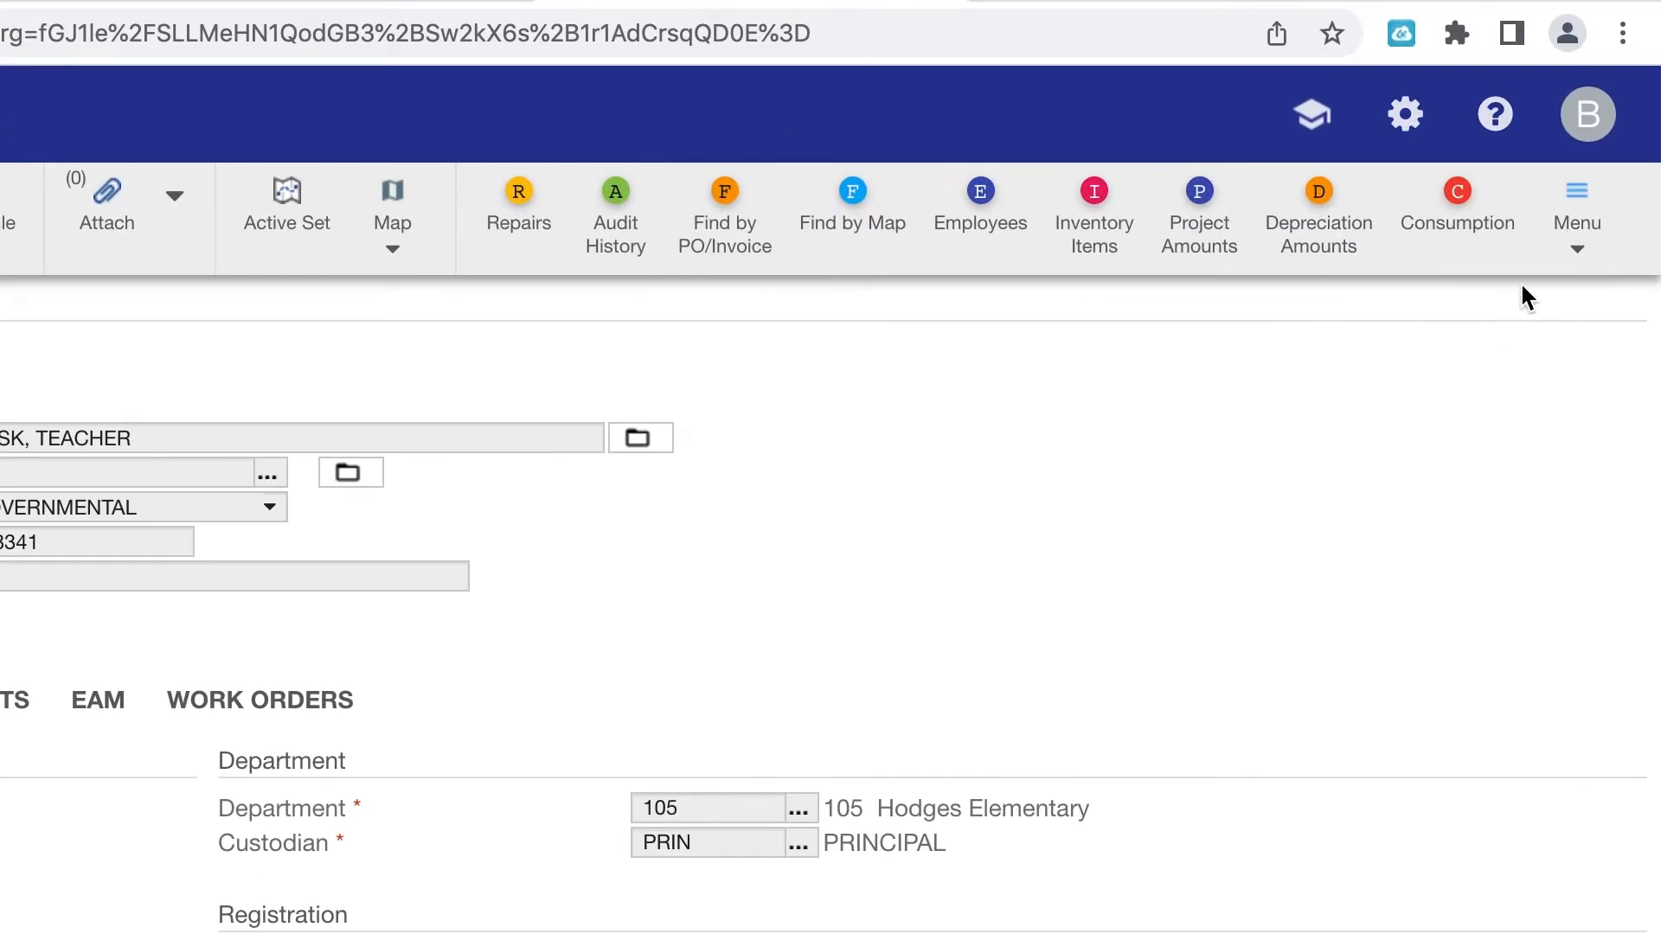
- Start a location change for the teacher desk asset and enter the location memo "Test For Video"
click(1571, 227)
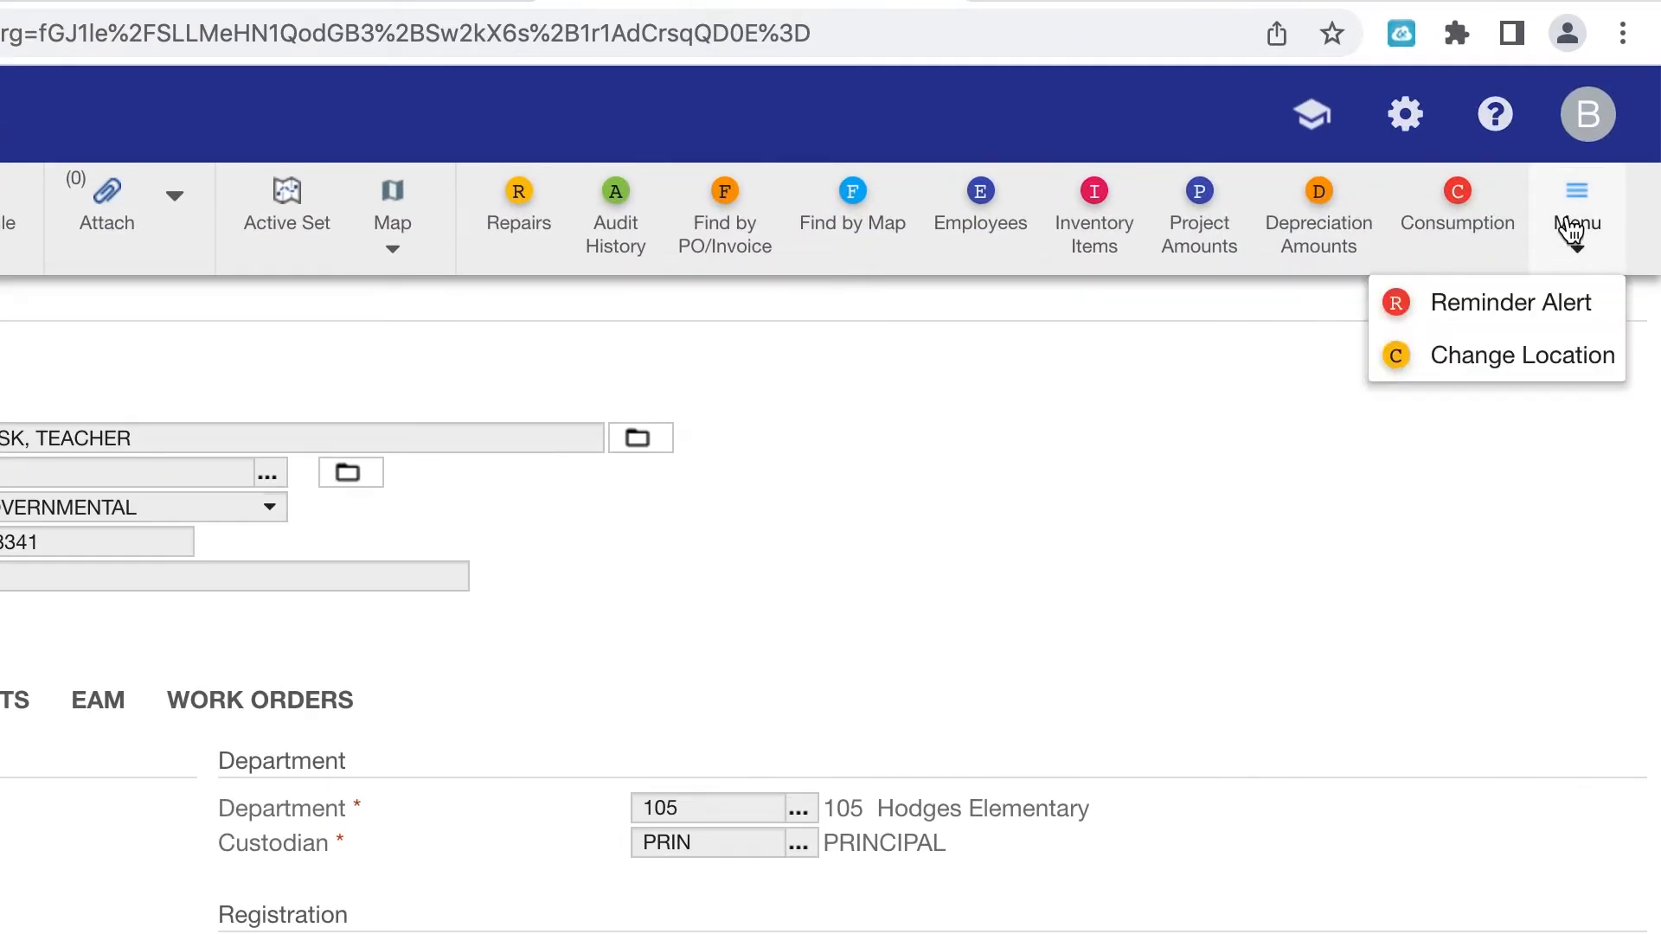
click(1506, 362)
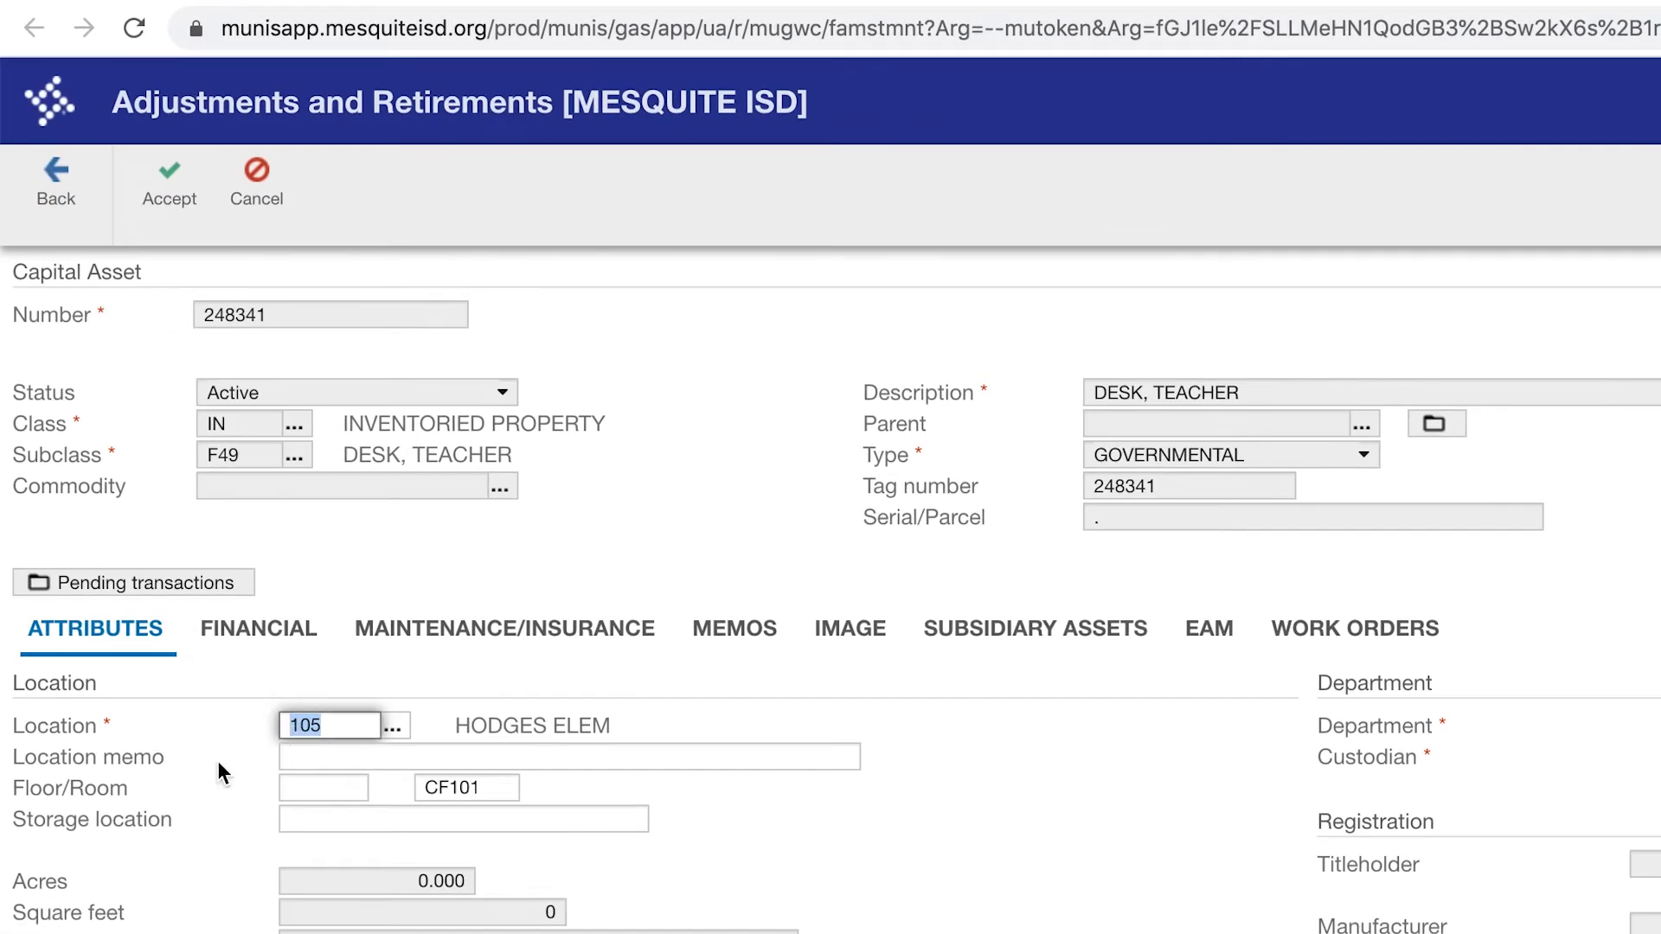
drag(180, 761, 20, 757)
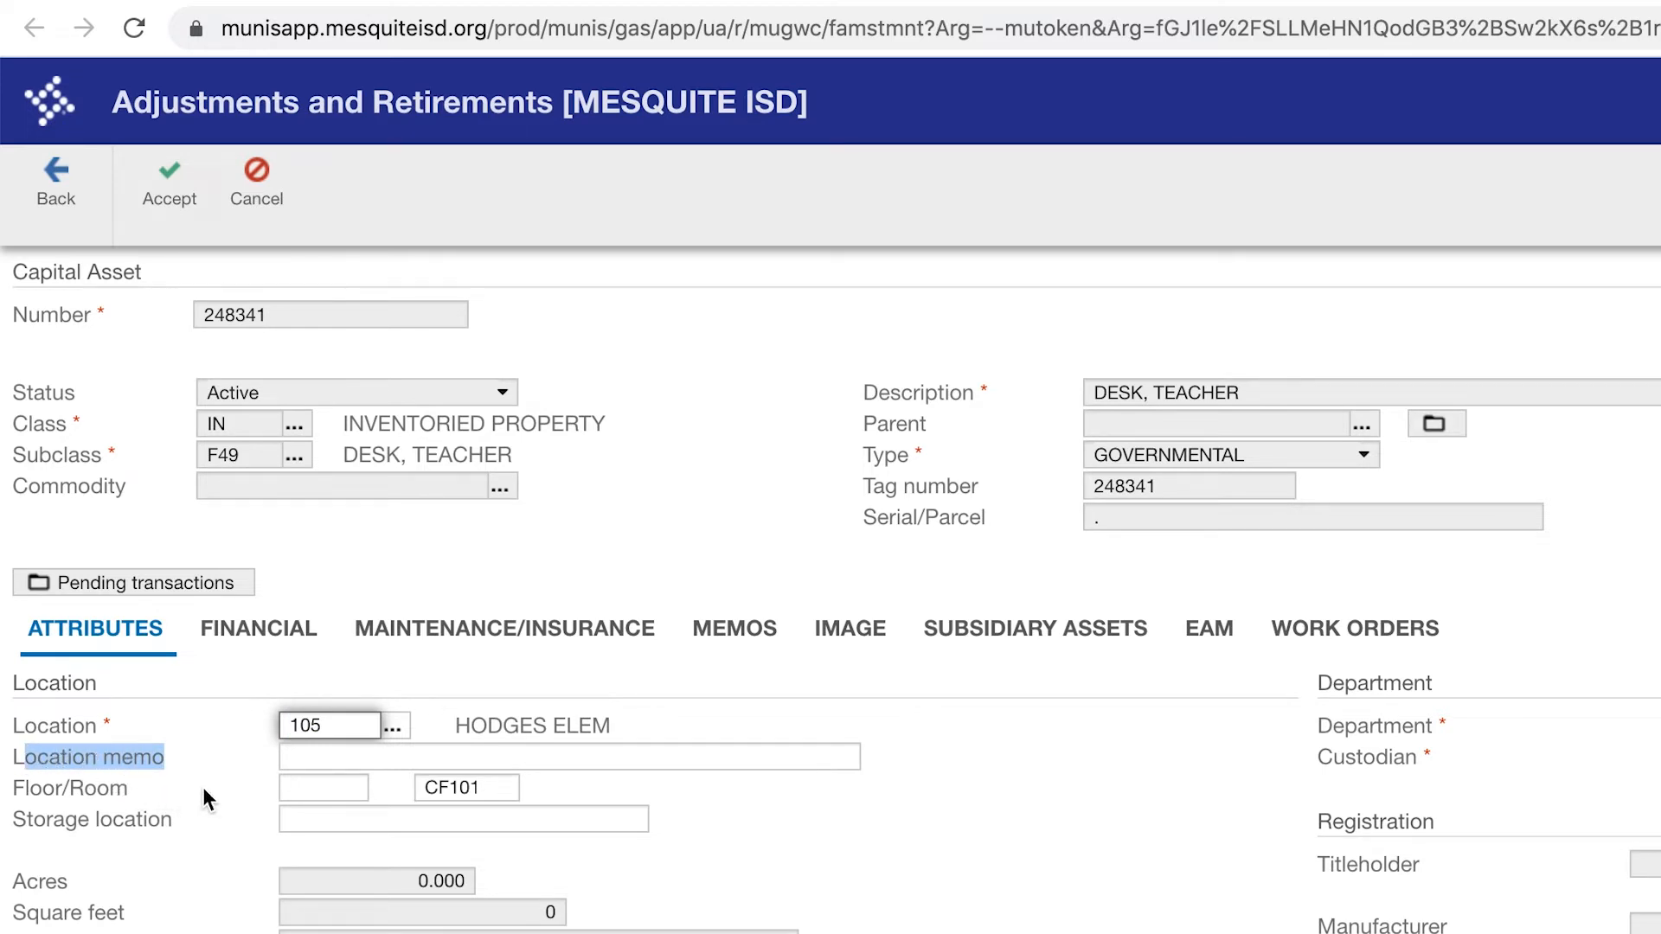
drag(151, 790, 11, 787)
click(12, 788)
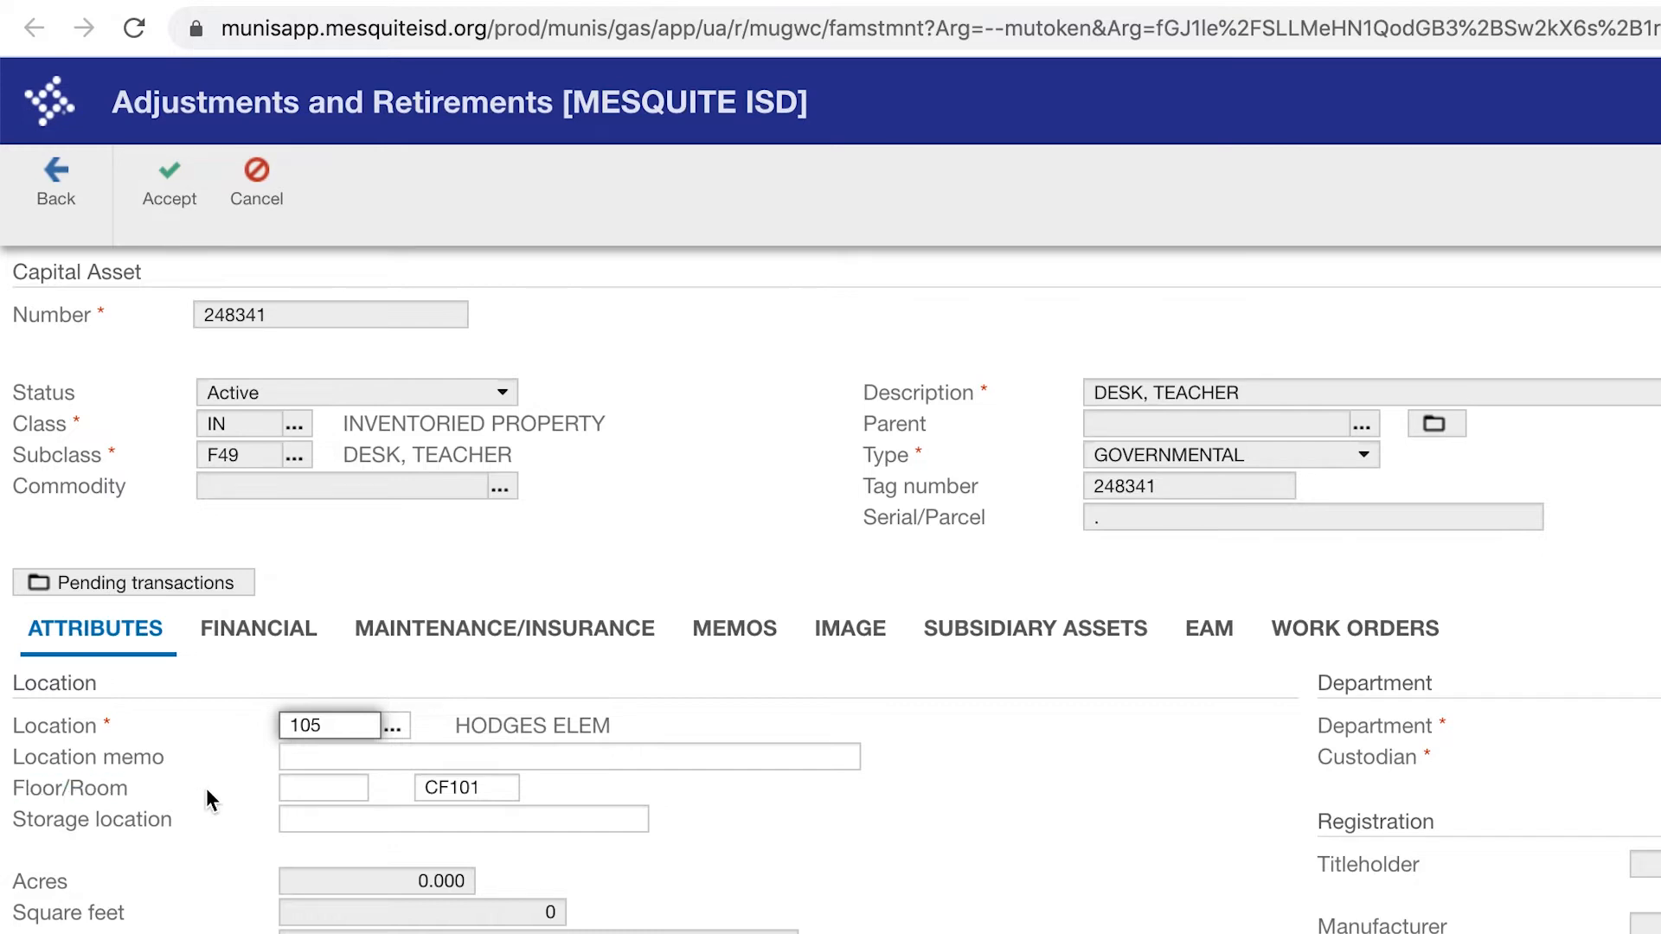
click(422, 760)
text(Test For)
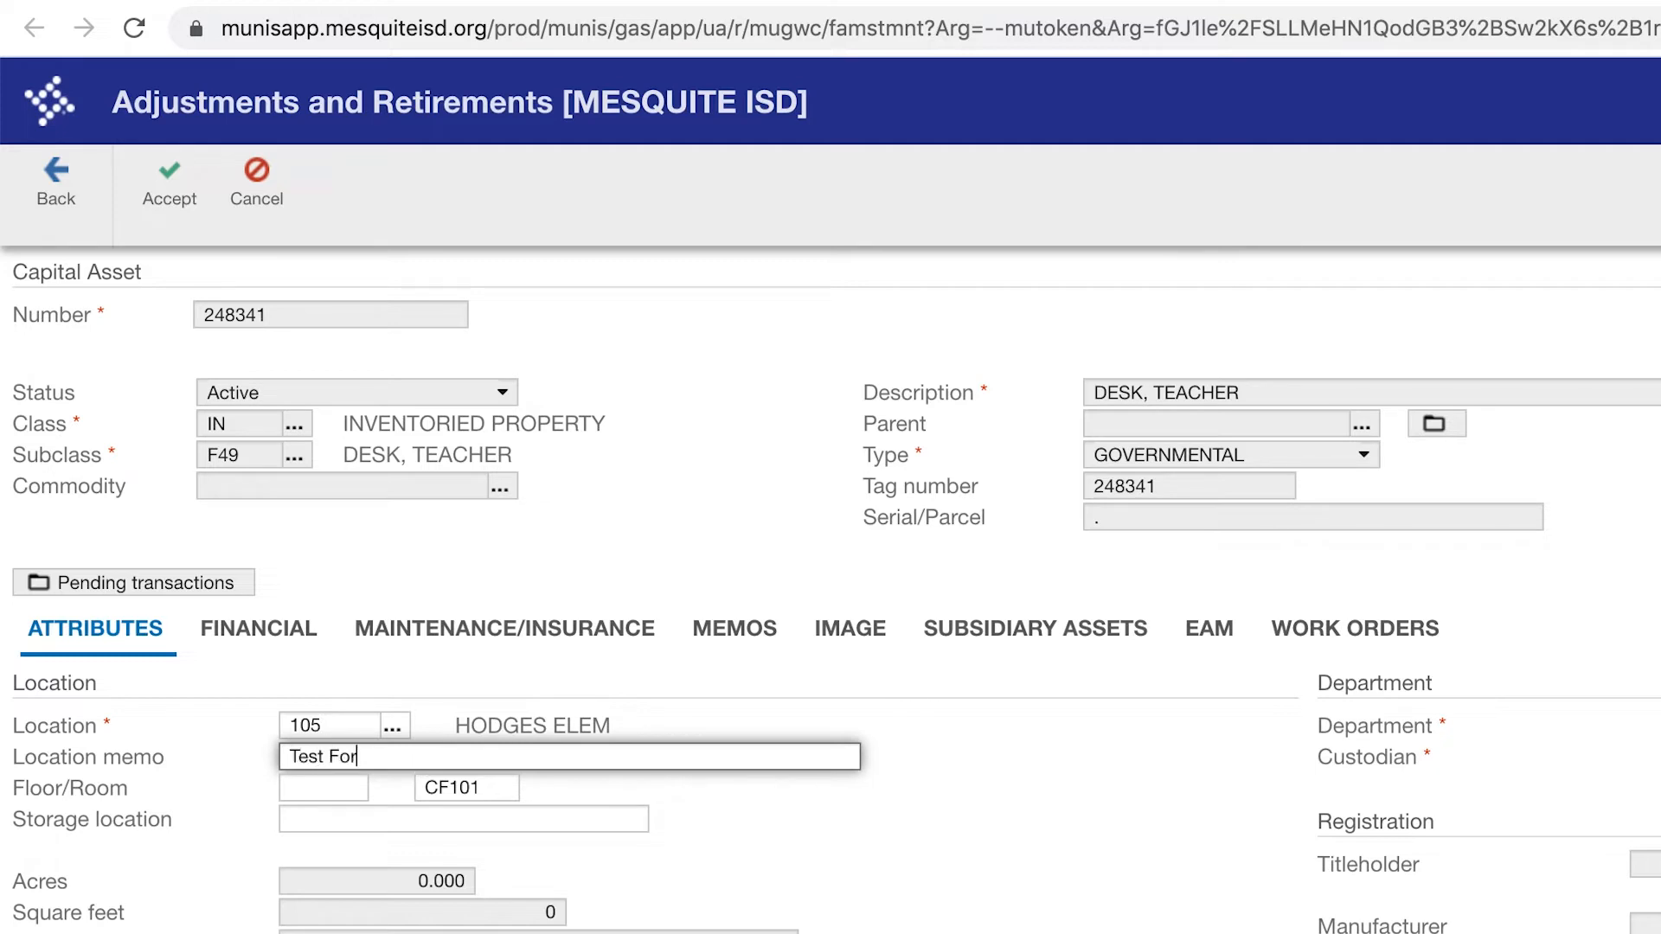
text( Video)
- Change the teacher desk's room to CF102, check the room and memo entries, and accept the location change
click(498, 788)
key(BackSpace)
text(2)
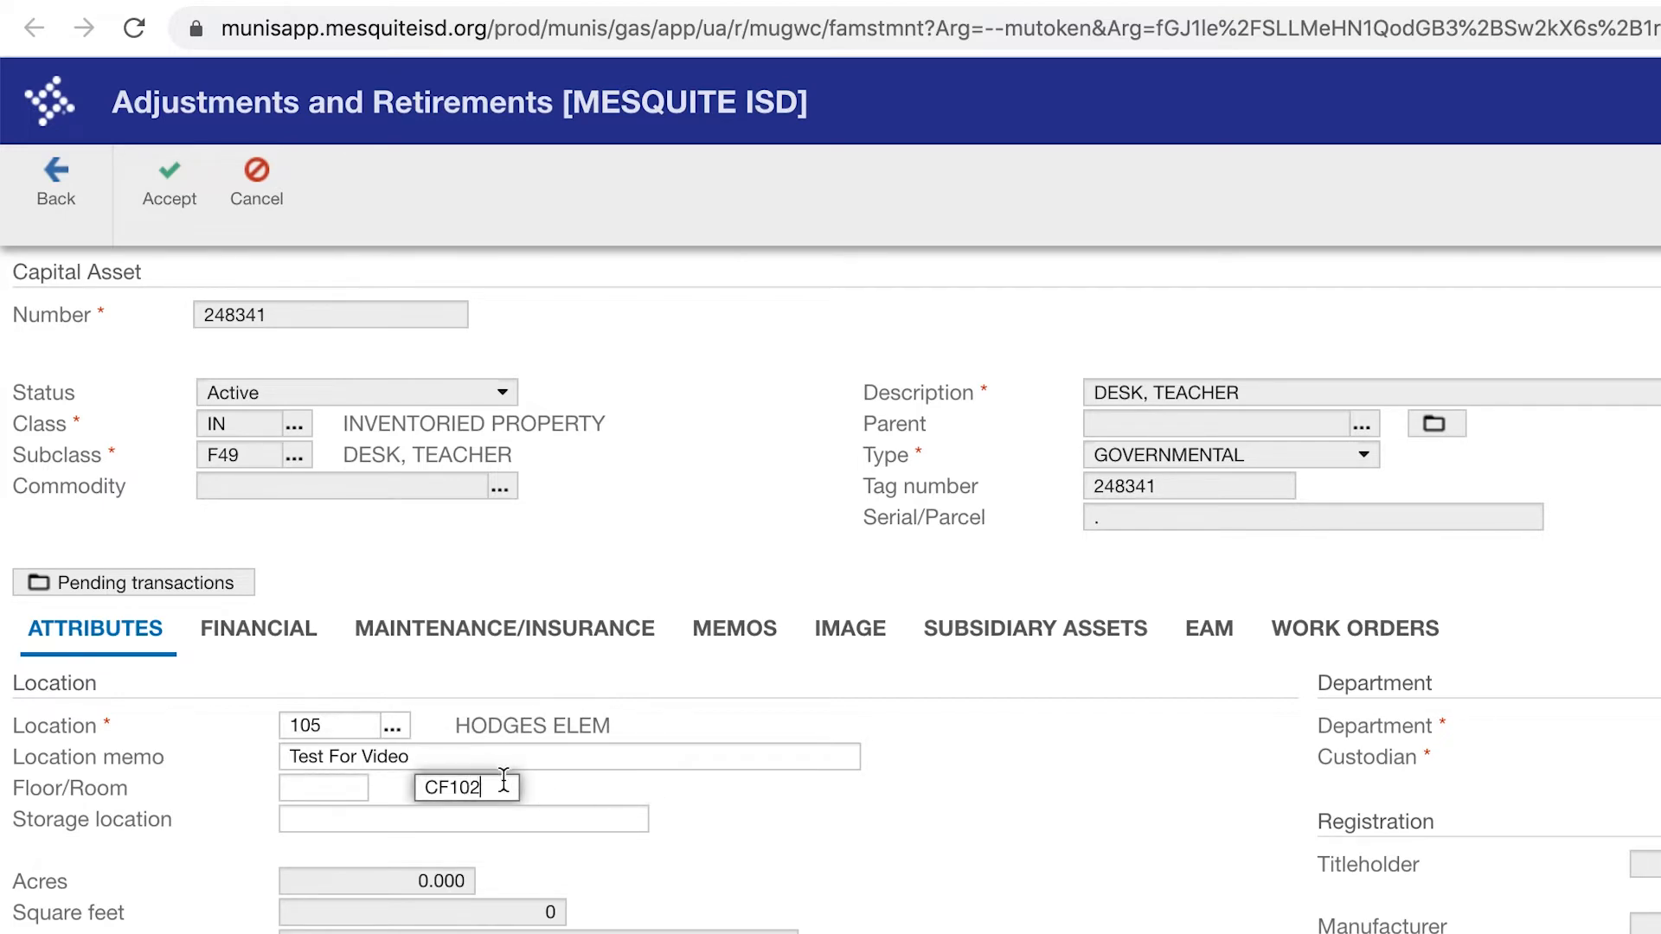
drag(499, 787, 427, 788)
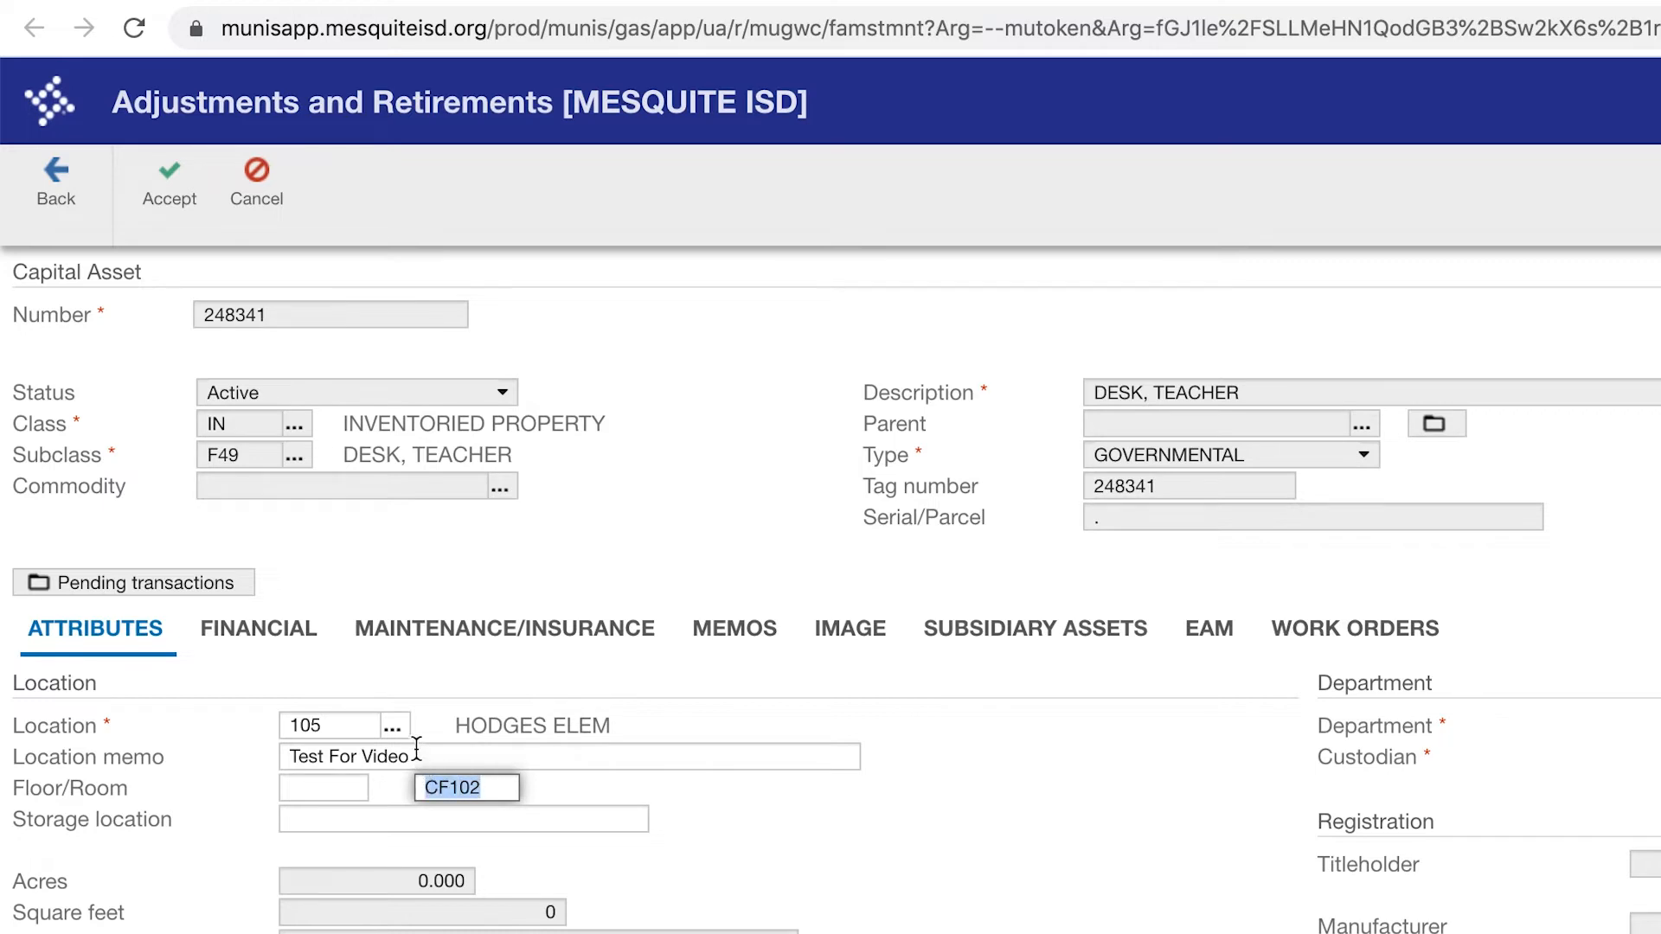
click(435, 752)
drag(435, 753, 286, 756)
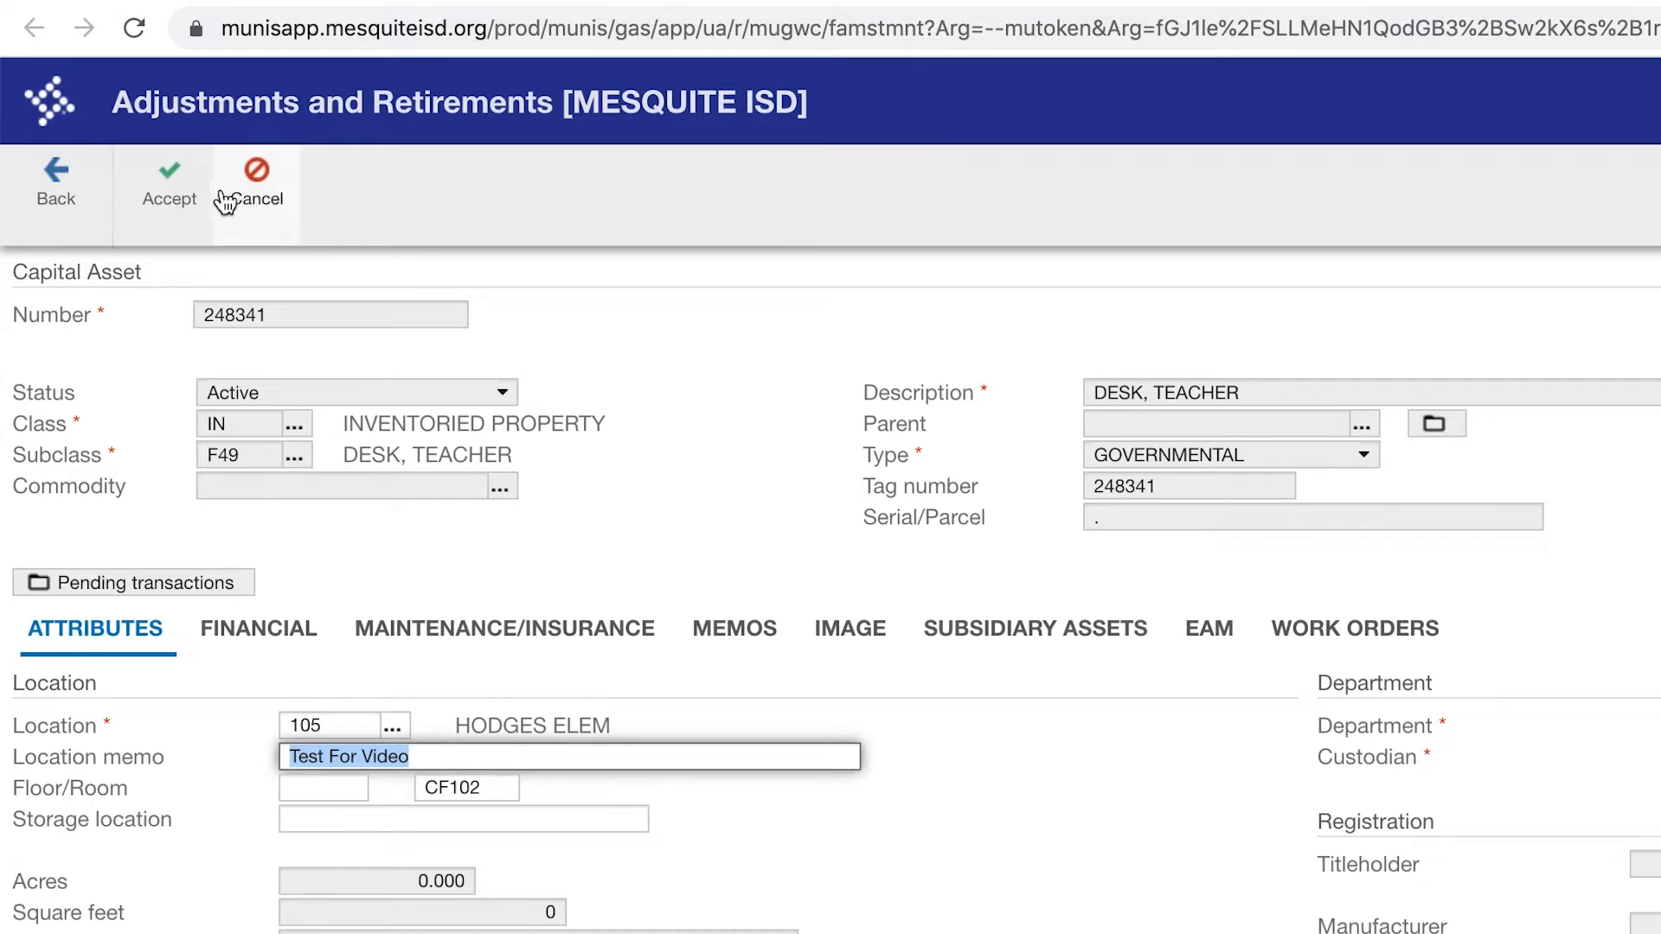
click(176, 193)
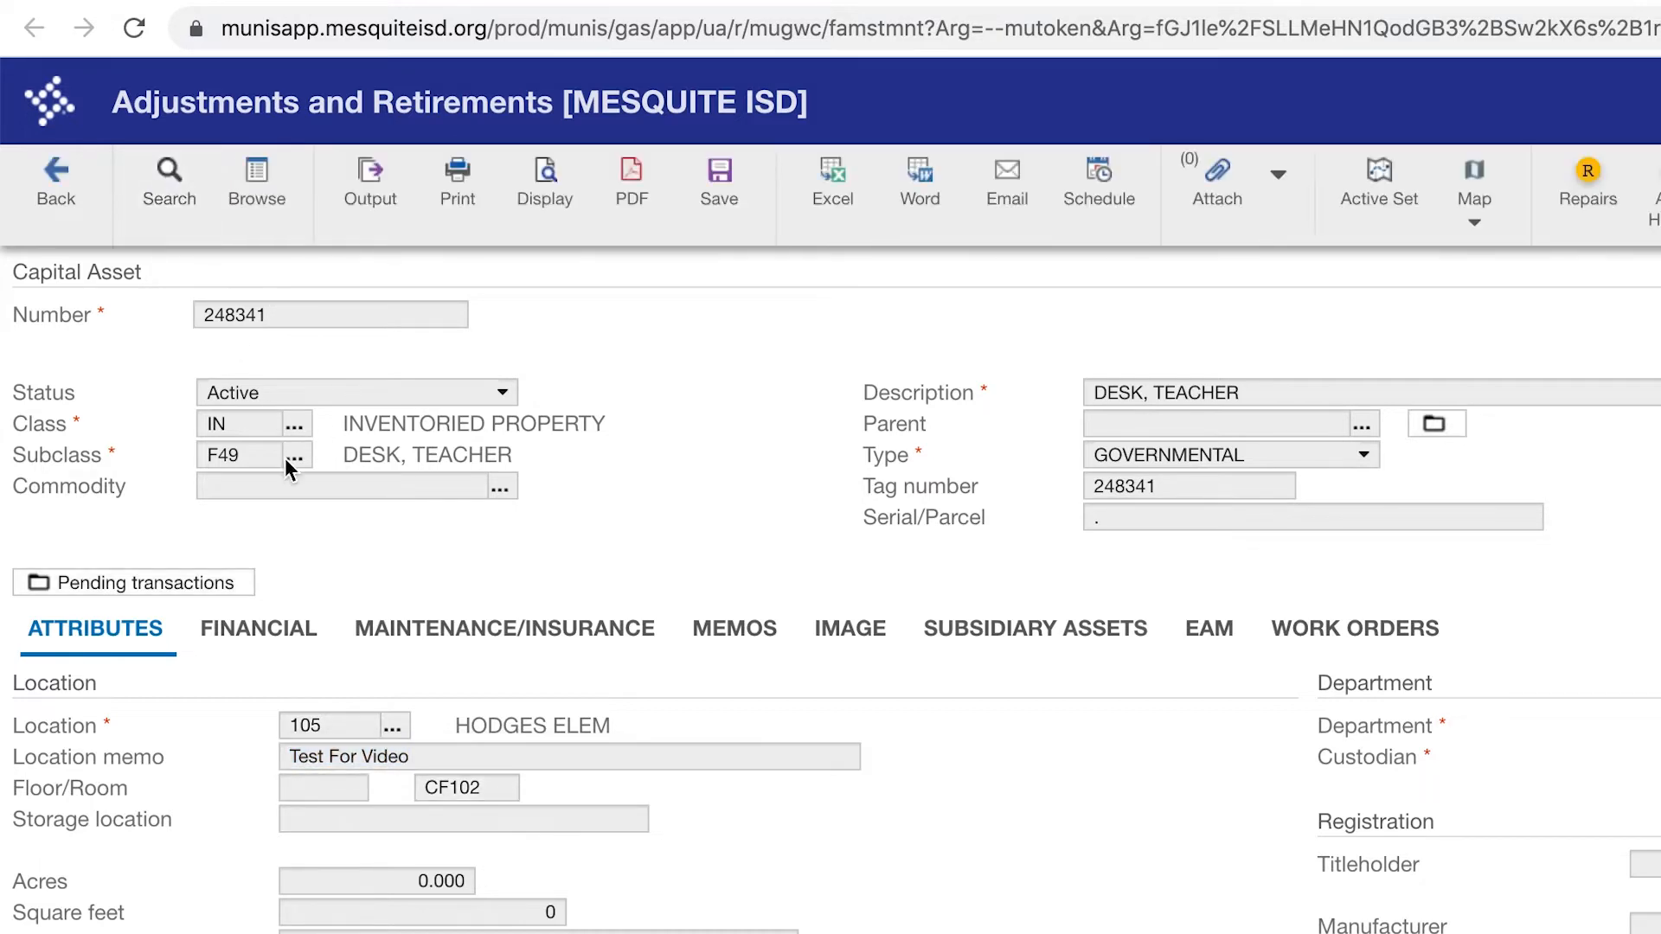